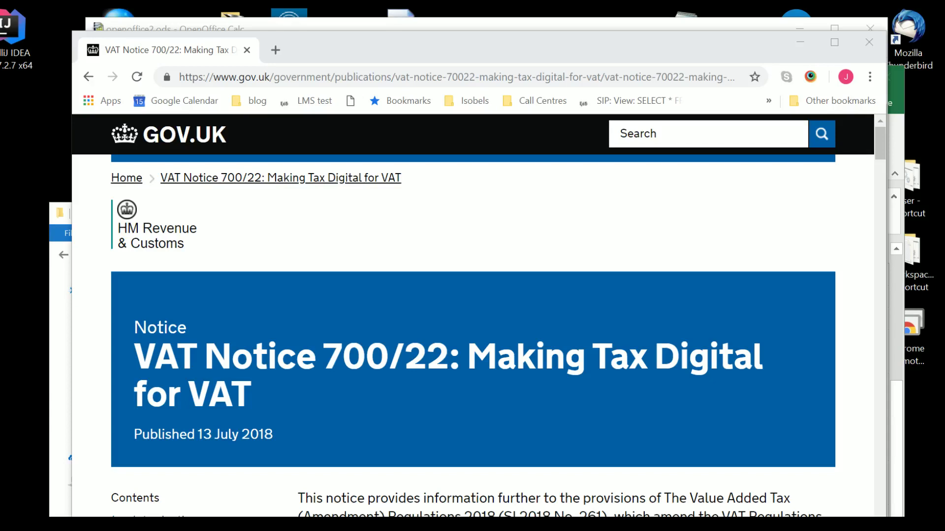
Move Chrome aside, bring the Calc VAT workbook forward and shorten its window to reveal the sheet names.
left_click_drag(405, 51, 433, 69)
left_click(433, 36)
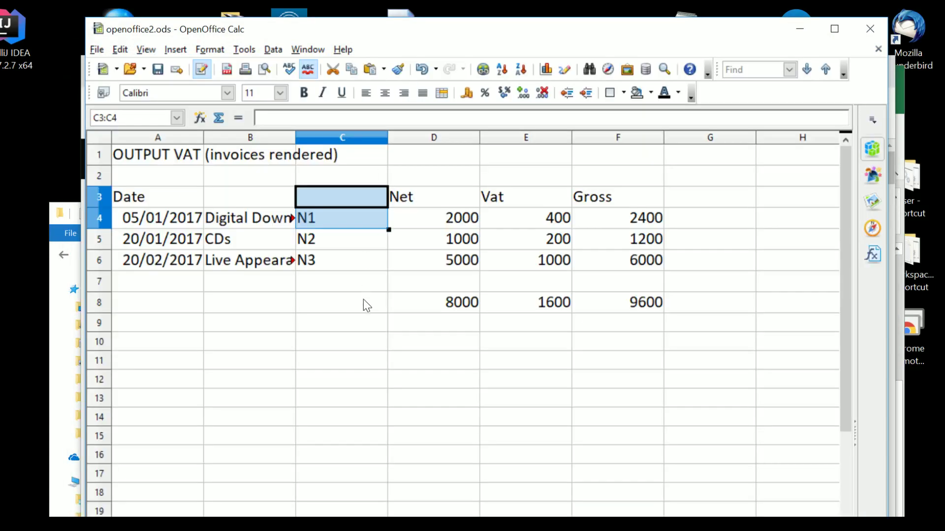
key("Left")
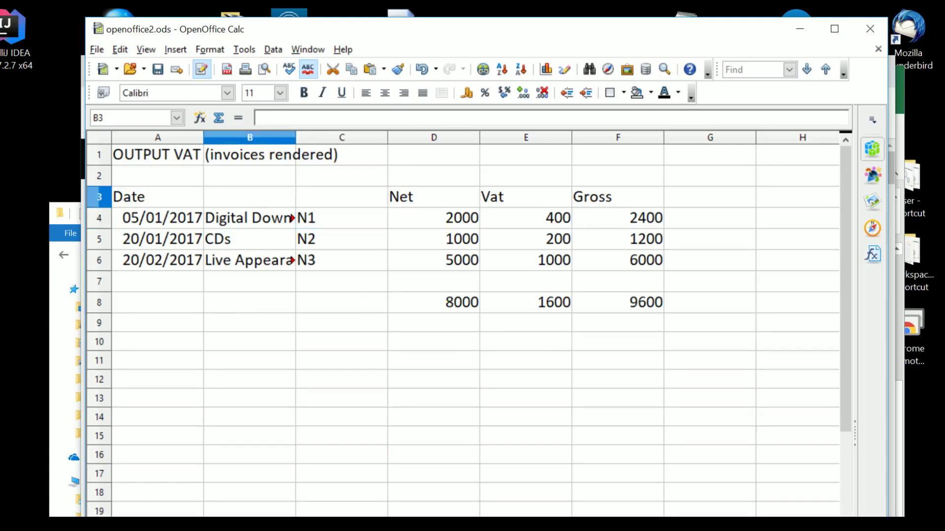
key("ctrl+Page_Down")
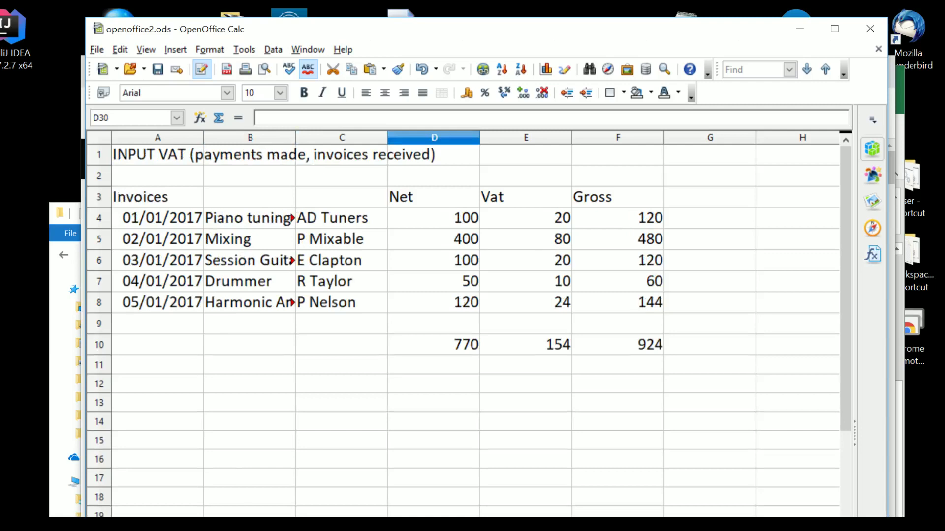
left_click_drag(344, 517, 346, 453)
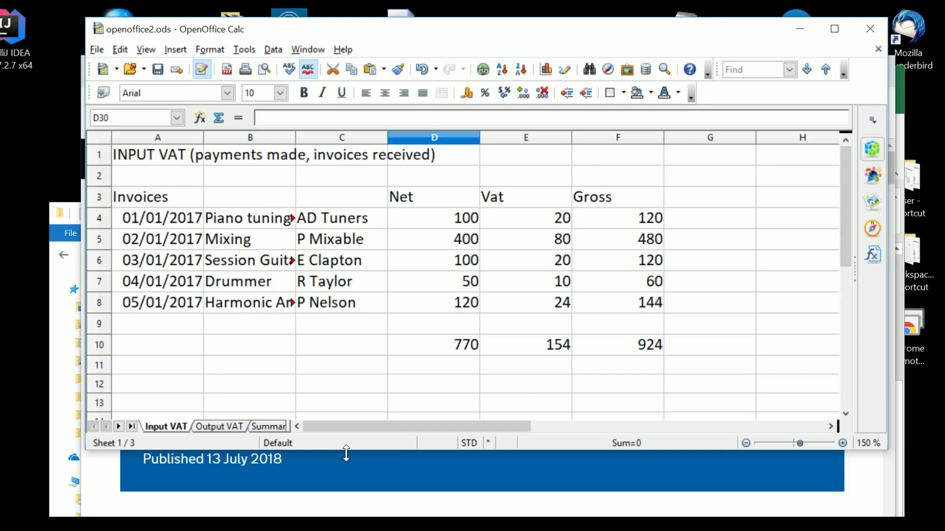
Look through the Output VAT and Summary sheets, ending on the Input VAT sheet.
left_click(226, 425)
left_click(266, 427)
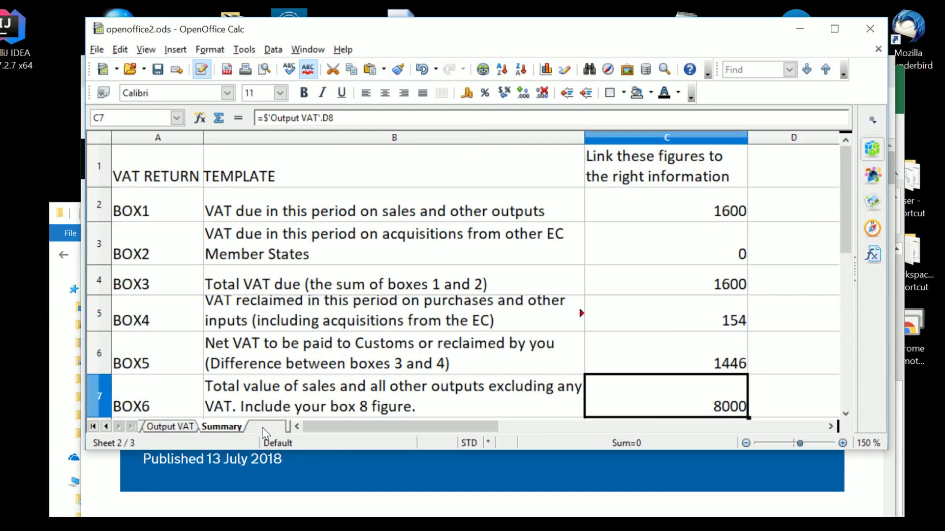
left_click(161, 427)
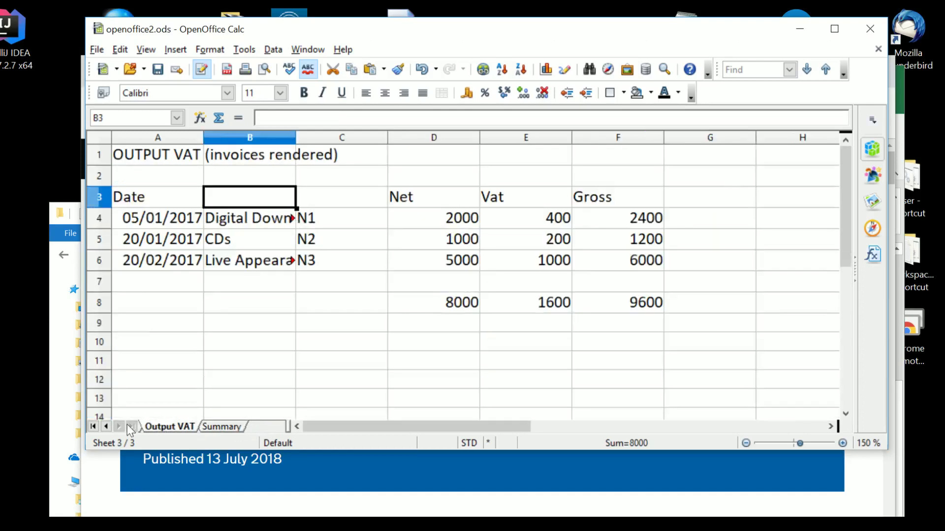
left_click(106, 426)
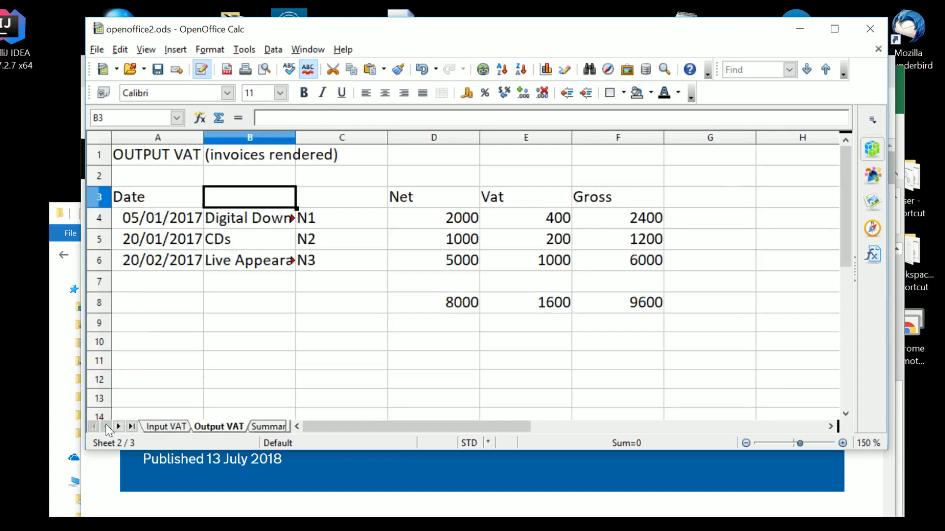
left_click(167, 426)
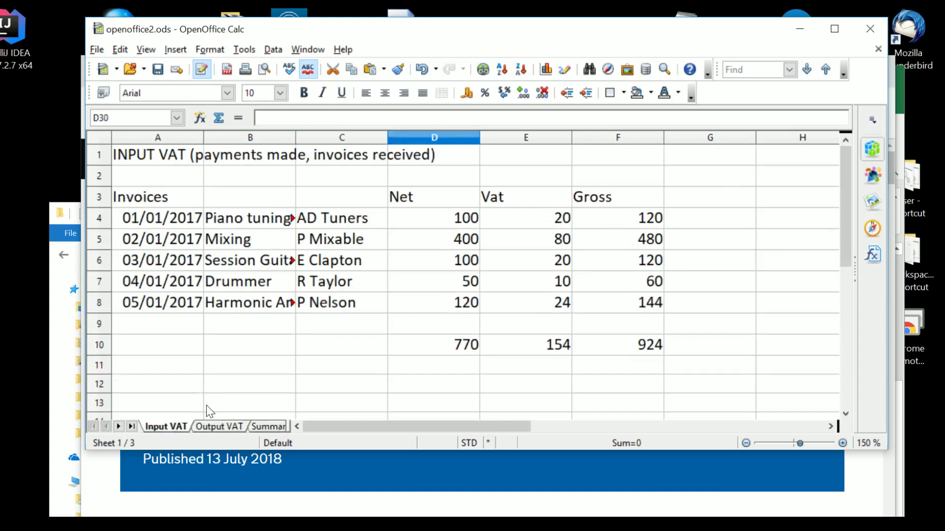
Change the first Input VAT net amount in D4 from 100 to 200.
right_click(454, 345)
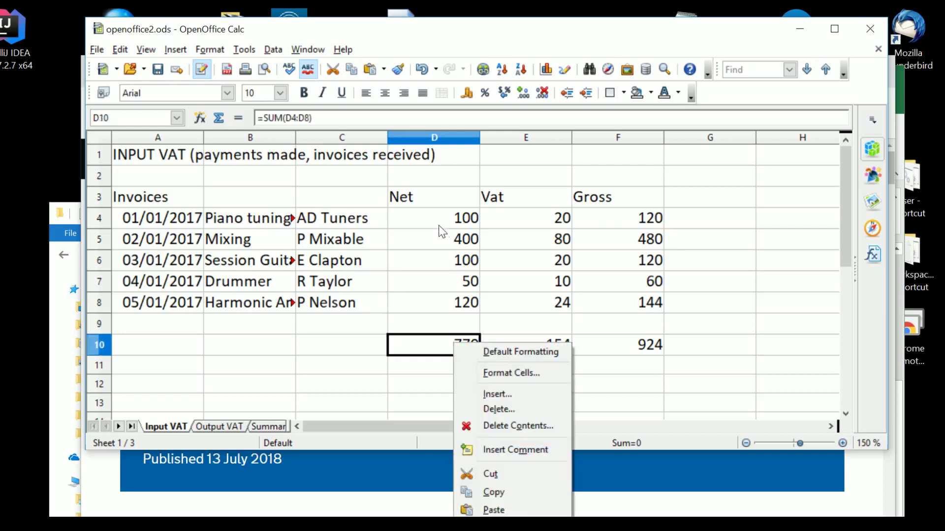
key("Escape")
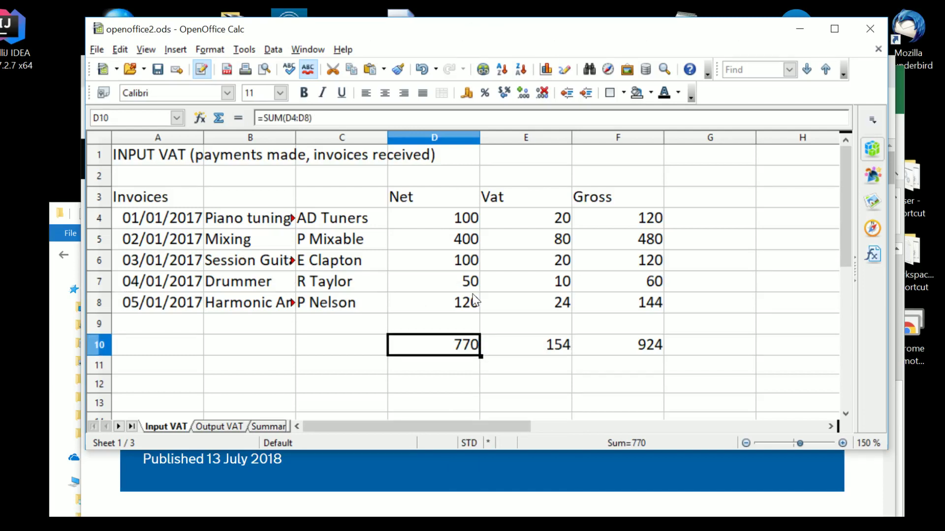
key("Up")
key("Up")
key("Up")
key("Up")
key("Up")
key("Up")
key("Down")
key("Down")
key("Down")
key("Down")
key("Down")
key("Down")
key("Up")
key("Up")
key("Up")
key("Up")
key("Up")
key("Up")
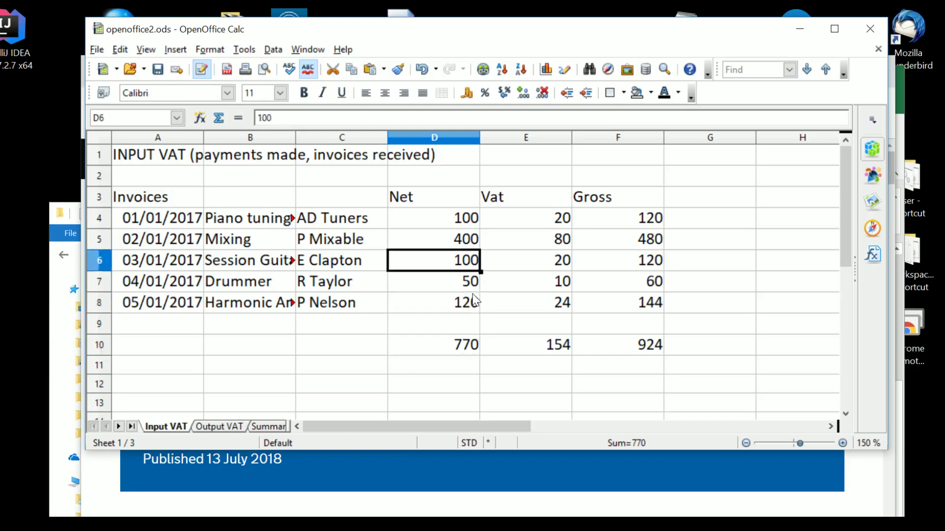
type("200")
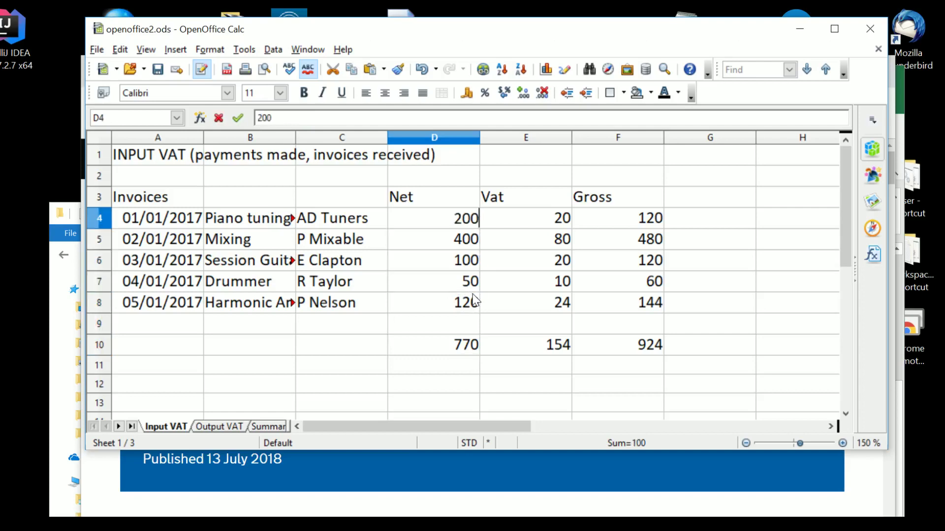
key("Return")
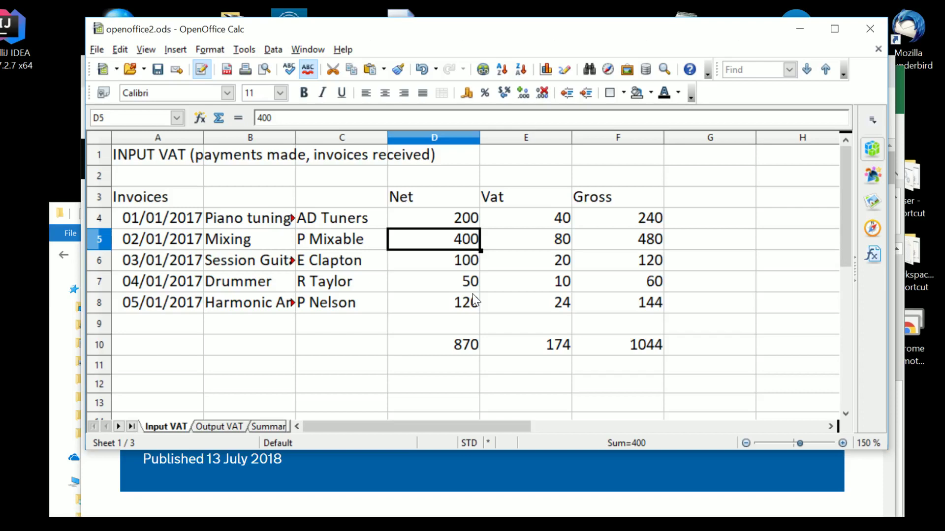
Set the first Output VAT net amount in D4 to 3000, then check Summary Box 1 reads 1800.
left_click(221, 428)
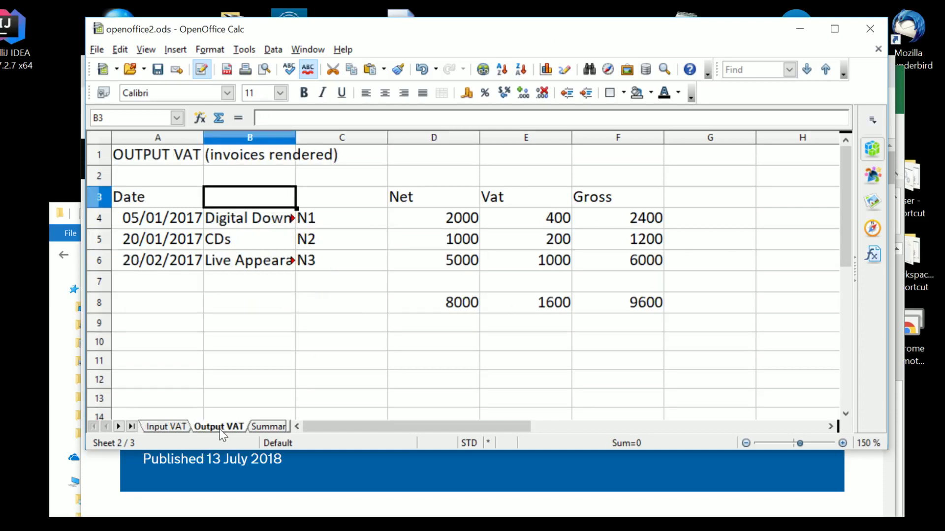
key("Down")
key("Right")
key("Right")
type("30")
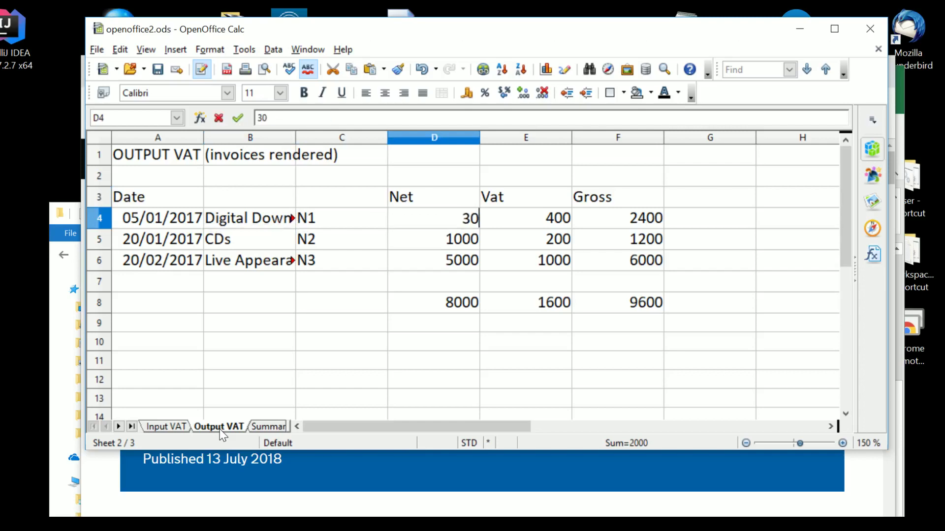
key("BackSpace")
key("BackSpace")
type("3000")
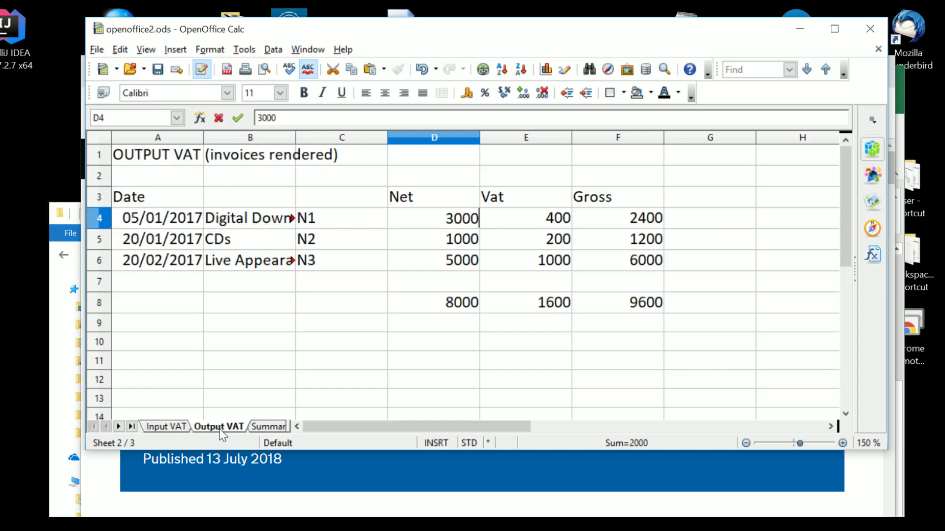
key("Return")
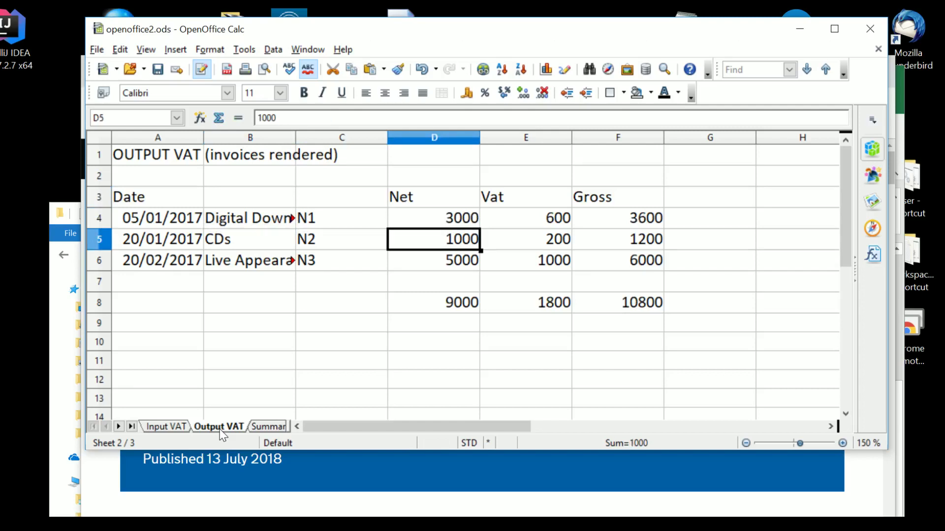
left_click(272, 426)
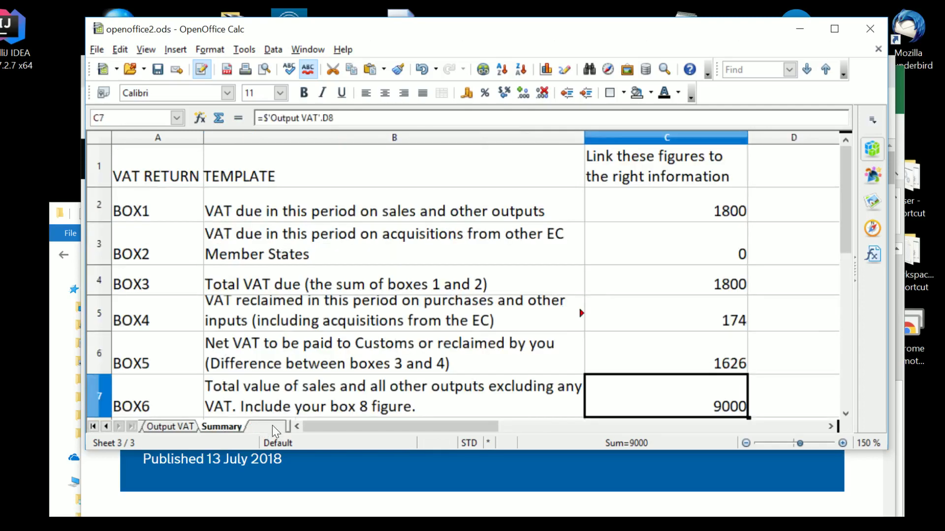
key("Up")
key("Up")
key("Up")
key("Up")
key("Up")
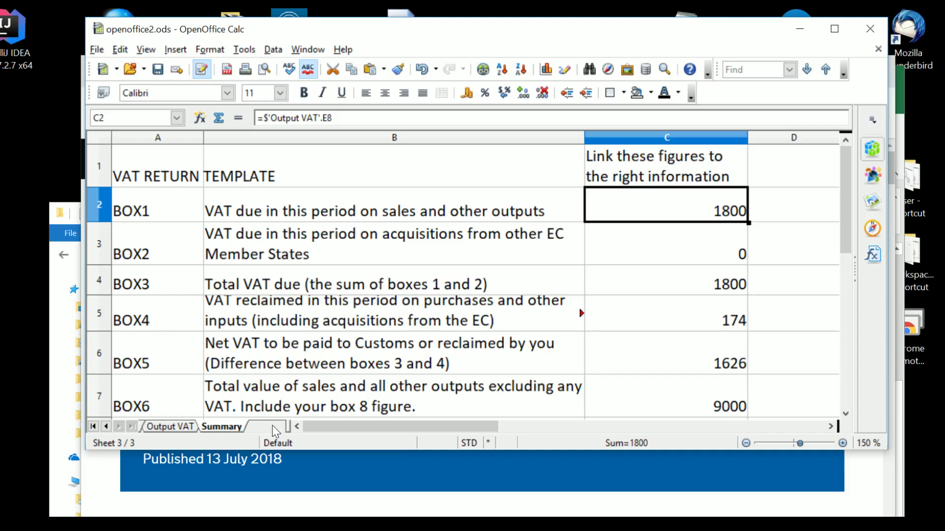
Inspect the Output VAT totals row formulas, including the VAT total in E8, against Summary Box 1.
left_click(163, 427)
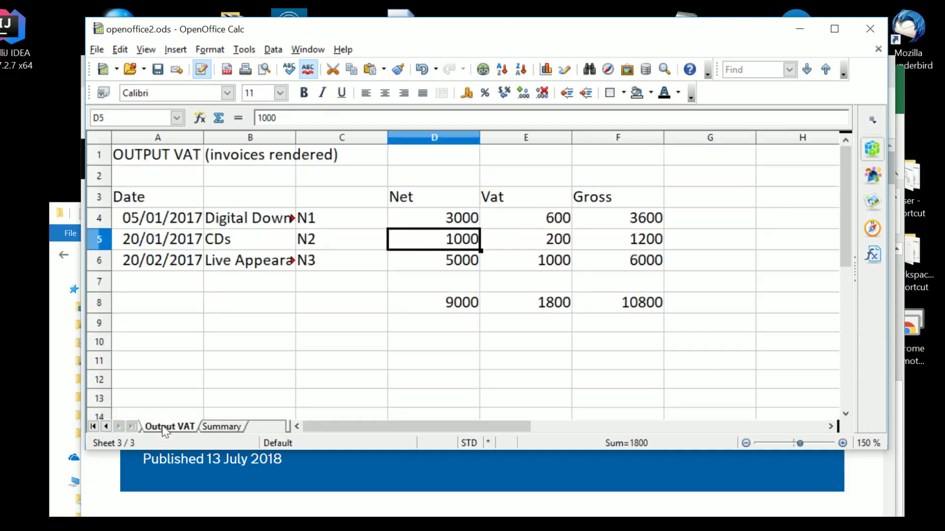
key("Down")
key("Down")
key("Down")
key("Right")
key("Right")
key("Up")
key("Down")
key("Left")
key("Left")
key("Right")
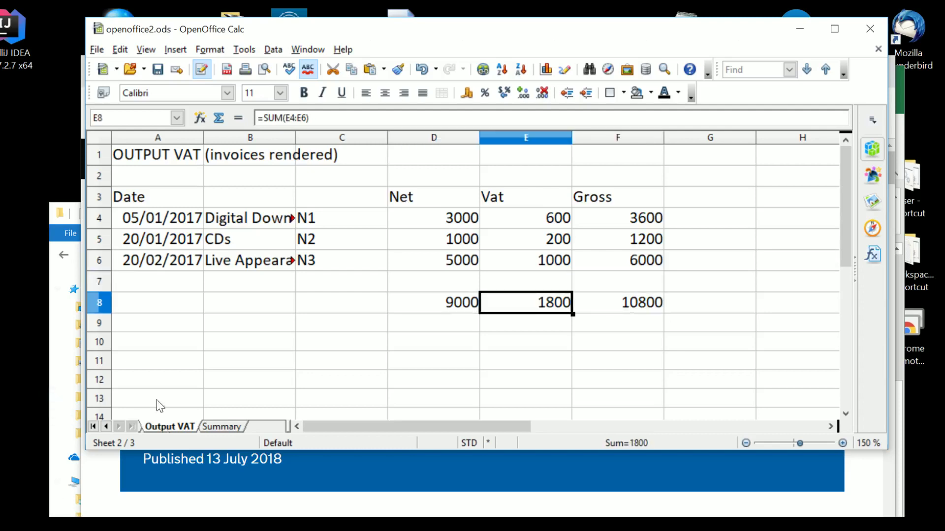
left_click(206, 426)
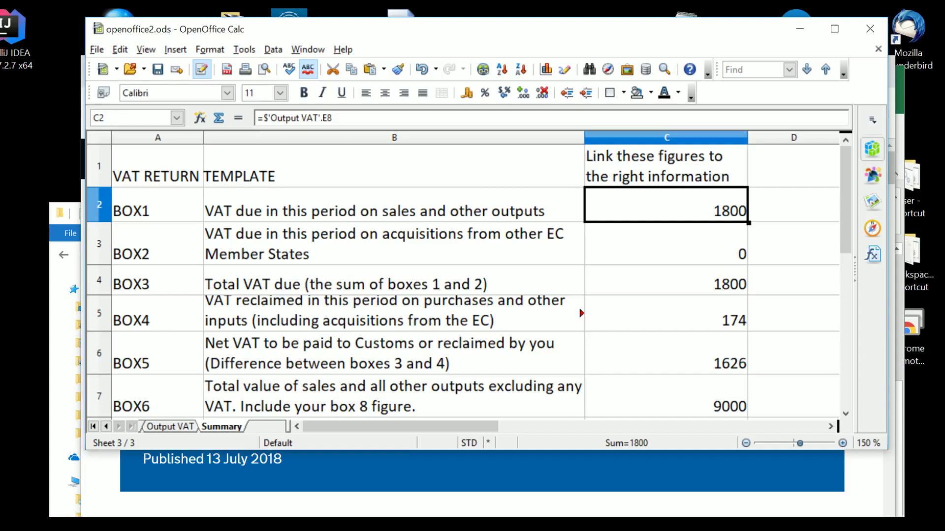
Set D4 back to 2000 and confirm Summary shows Box 1 at 1600 and Box 6 at 8000.
left_click(156, 428)
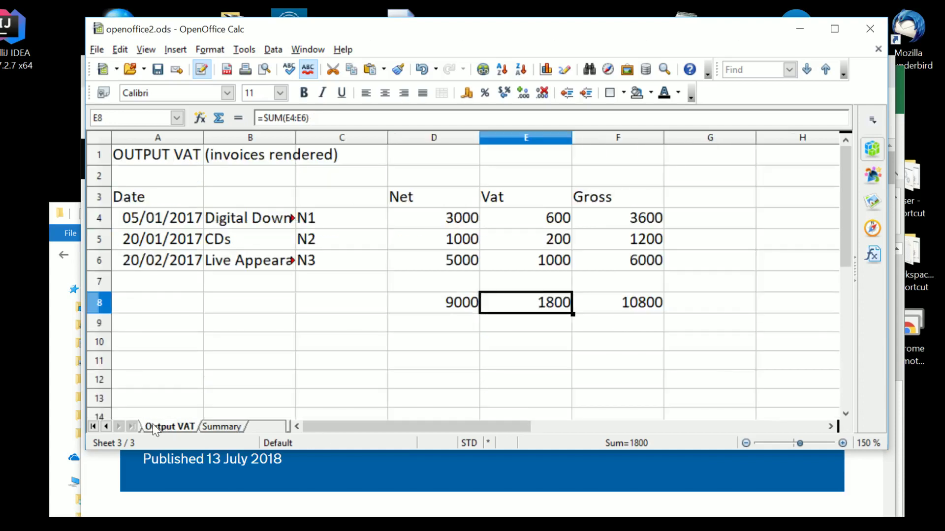
key("Up")
key("Up")
key("Up")
key("Up")
key("Left")
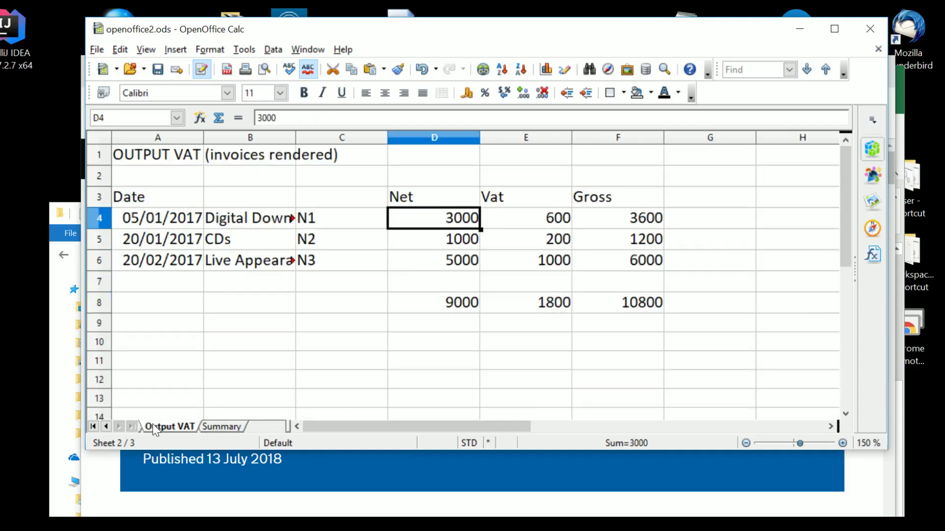
type("2000")
key("Return")
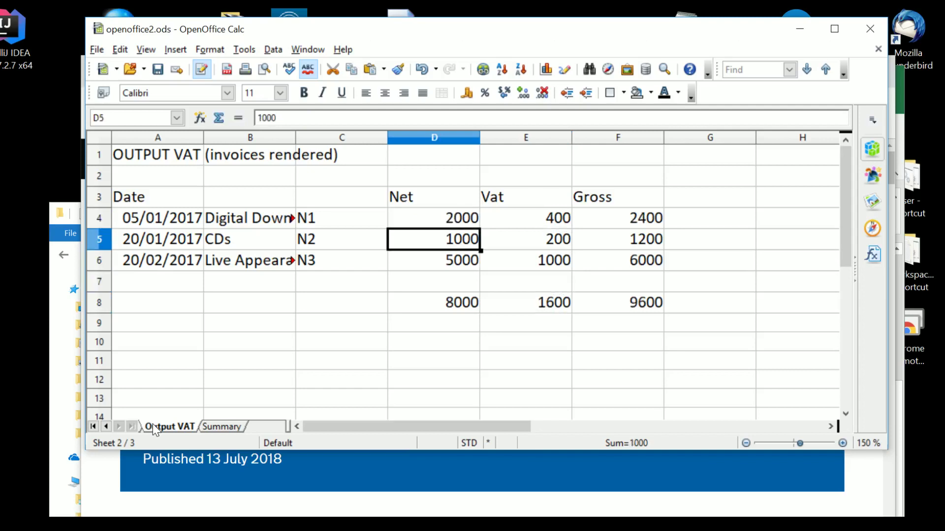
key("Down")
key("Down")
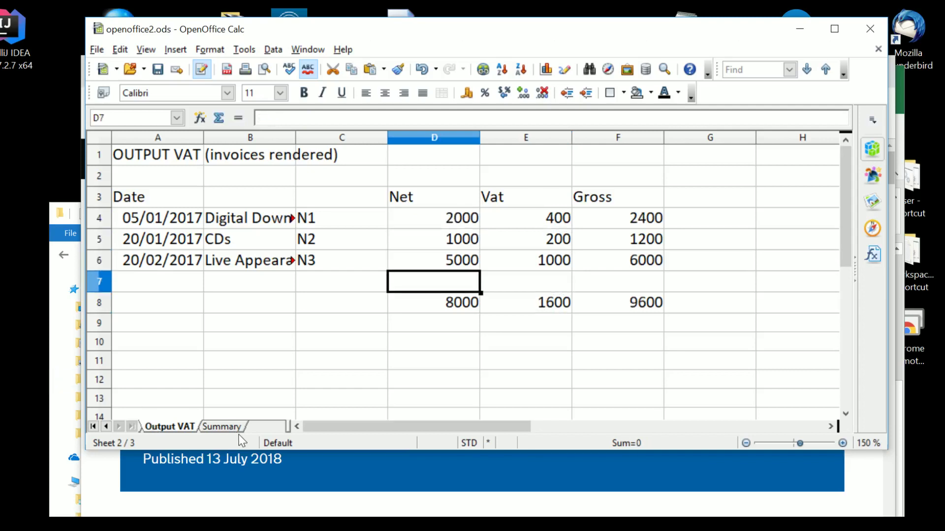
left_click(235, 427)
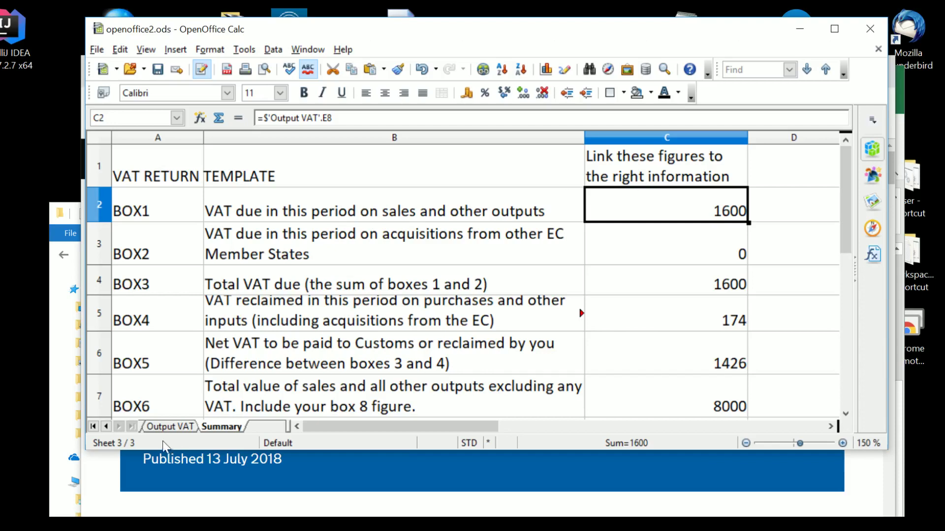
left_click(162, 428)
key("Down")
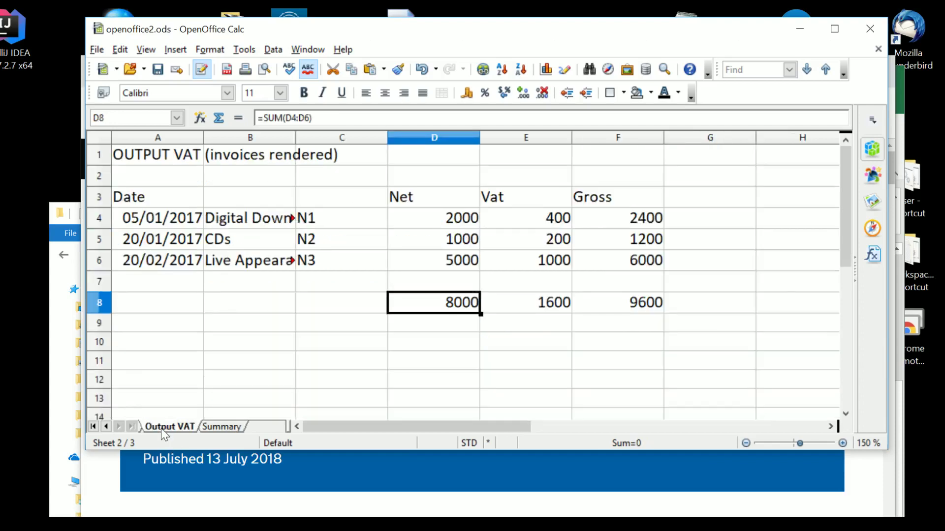
left_click(227, 426)
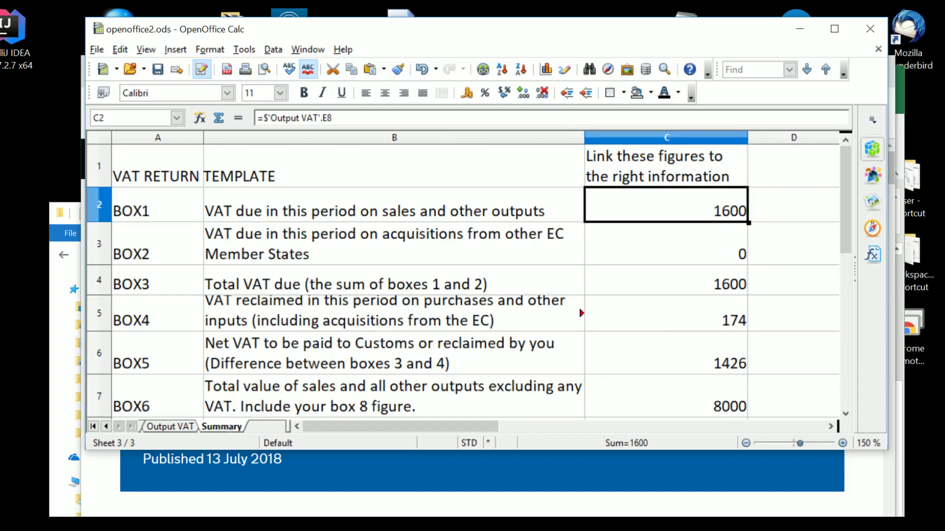
Bring Excel's VAT workbook forward, shorten its window, and compare the Output VAT totals with Summary Box1 1400.
key("alt+Tab")
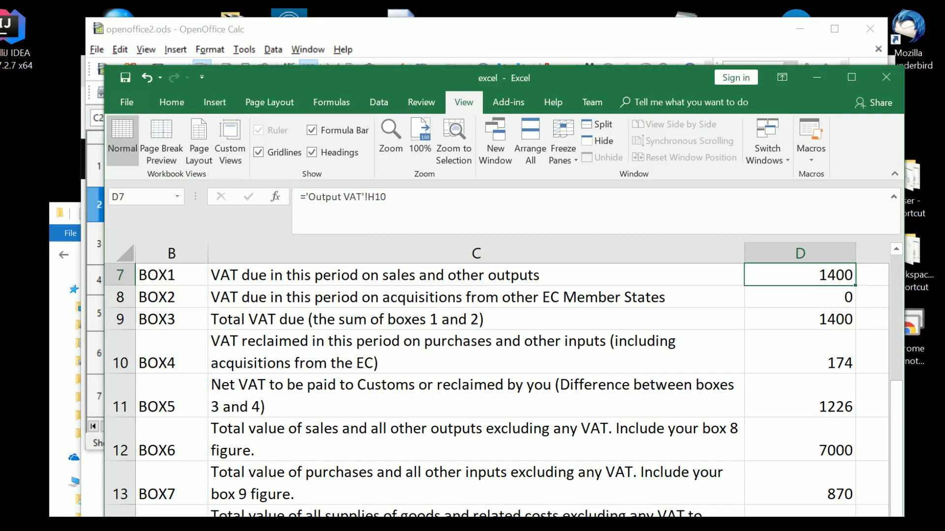
left_click_drag(436, 516, 437, 452)
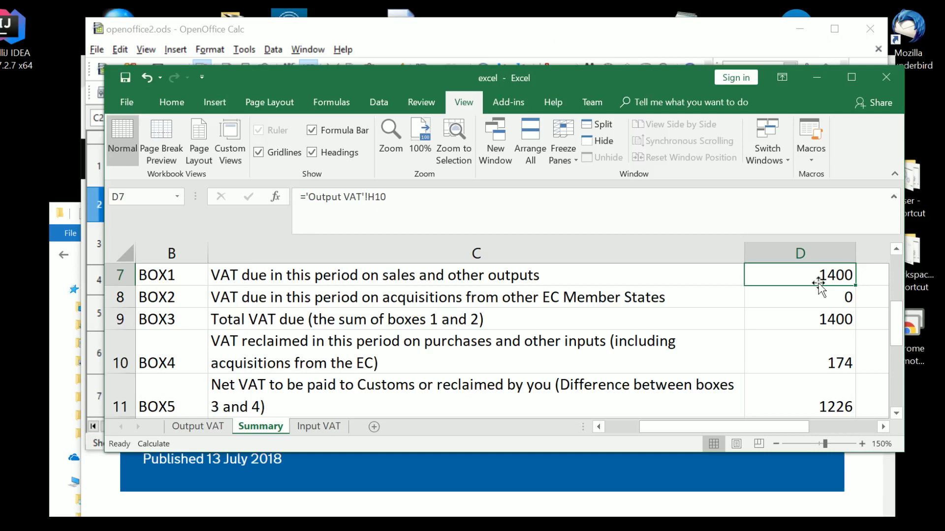
left_click(203, 429)
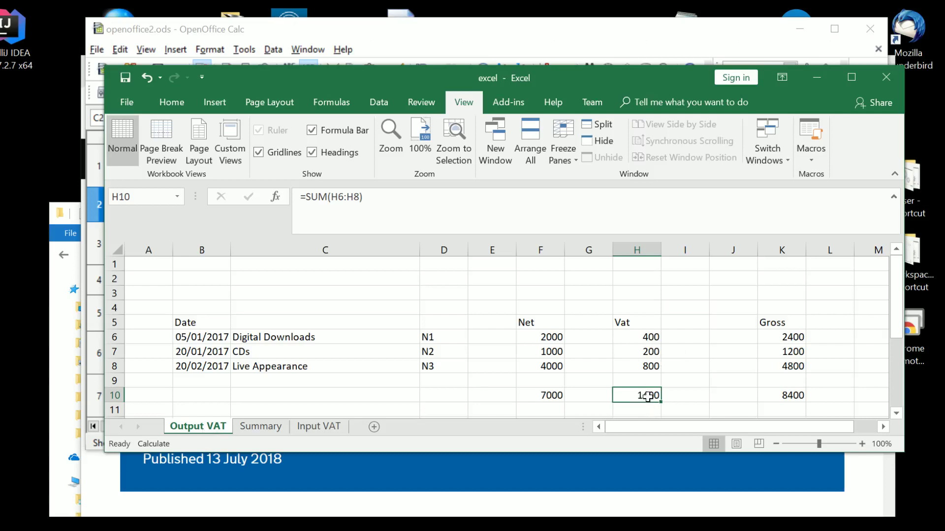
left_click(258, 426)
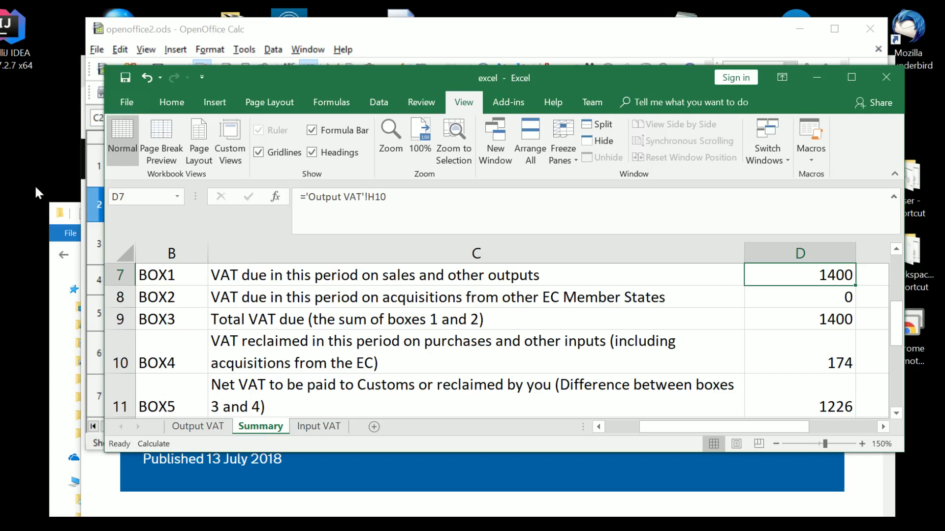
Save the Excel workbook through Save As as 'example today' in the digital link examples folder.
left_click(126, 100)
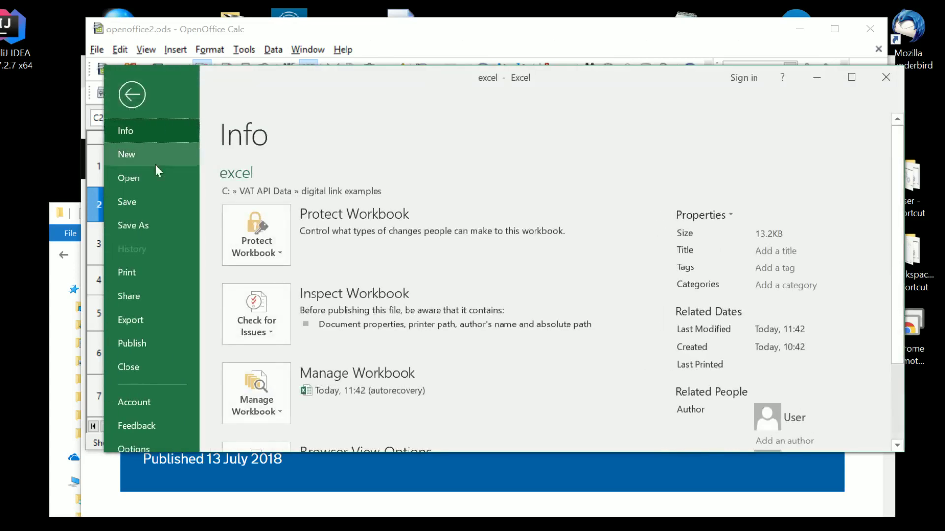
left_click(137, 229)
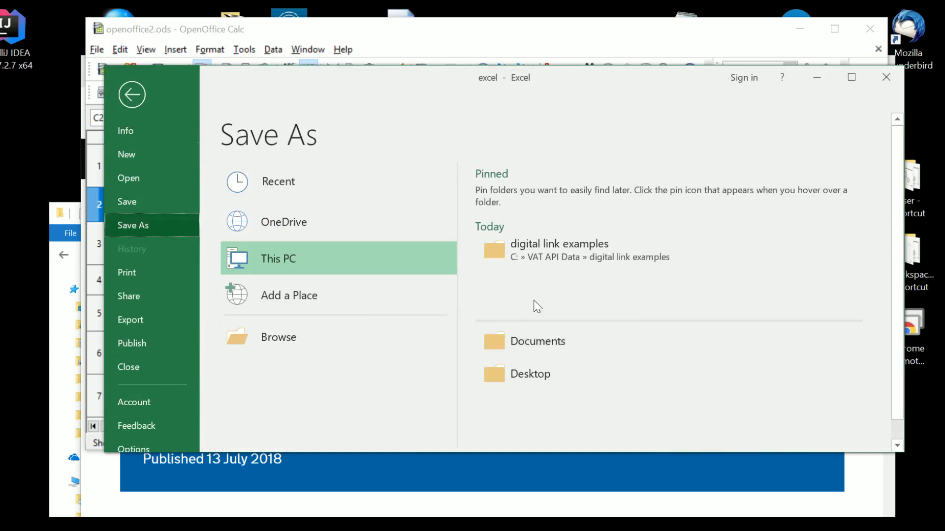
left_click(501, 241)
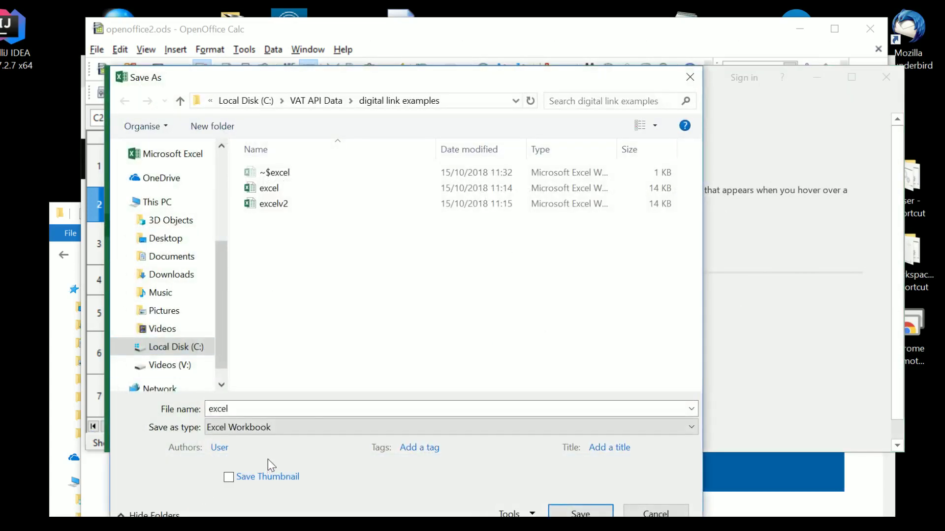
type("example today")
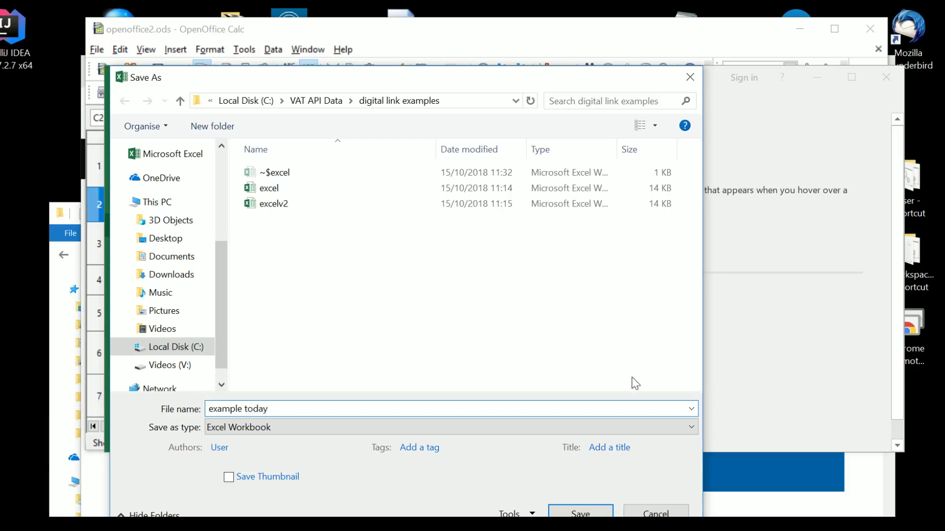
left_click(603, 513)
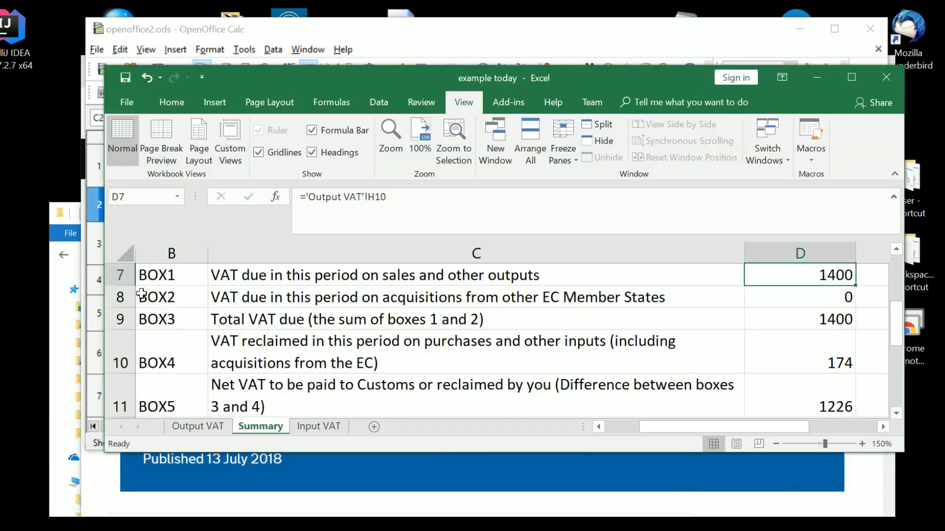
Name a new copy 'example today csv' in digital link examples with type CSV UTF-8 (Comma delimited).
left_click(127, 102)
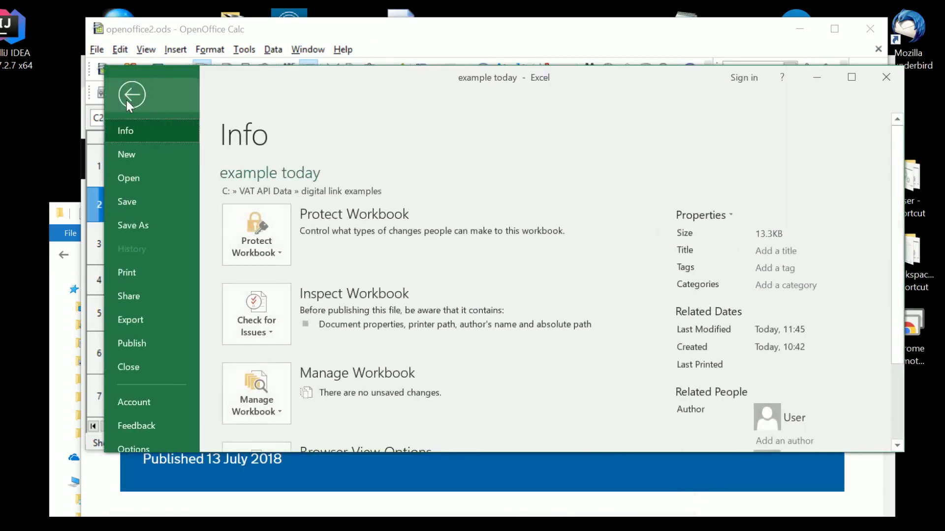
left_click(134, 224)
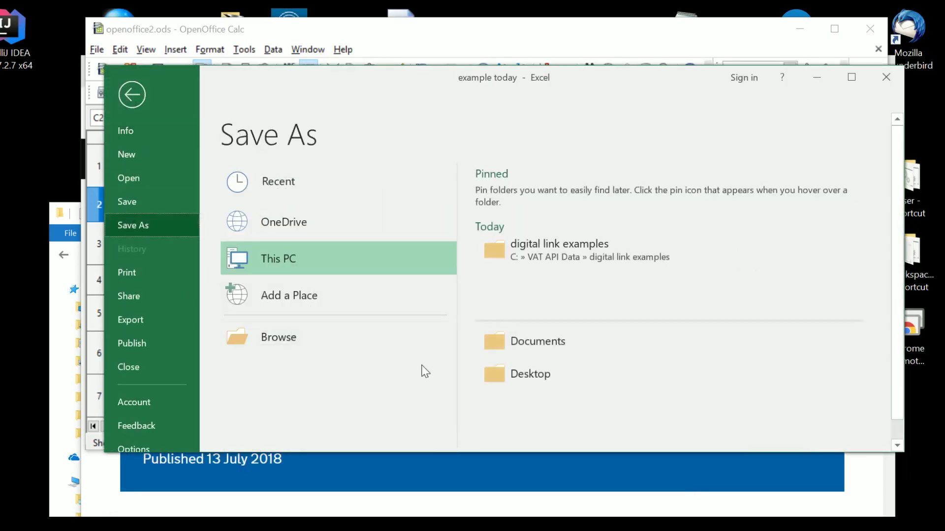
left_click(545, 255)
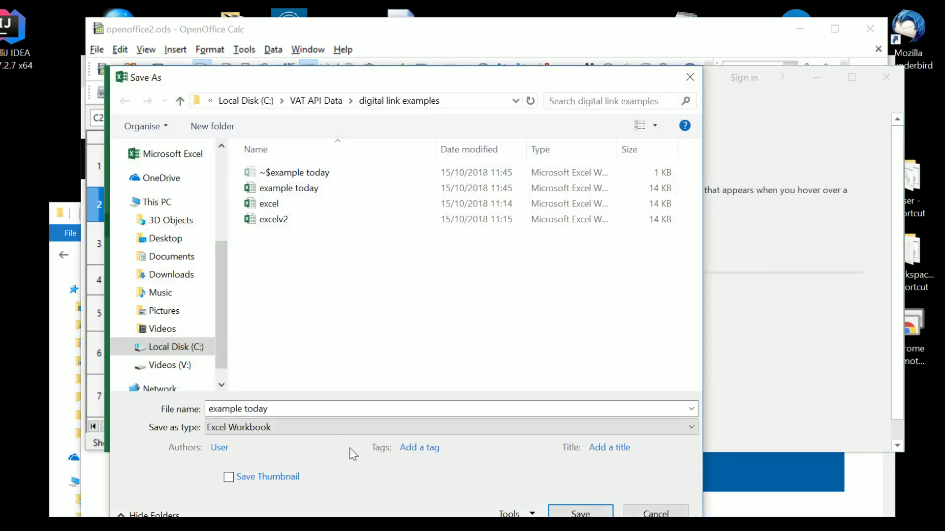
left_click(301, 413)
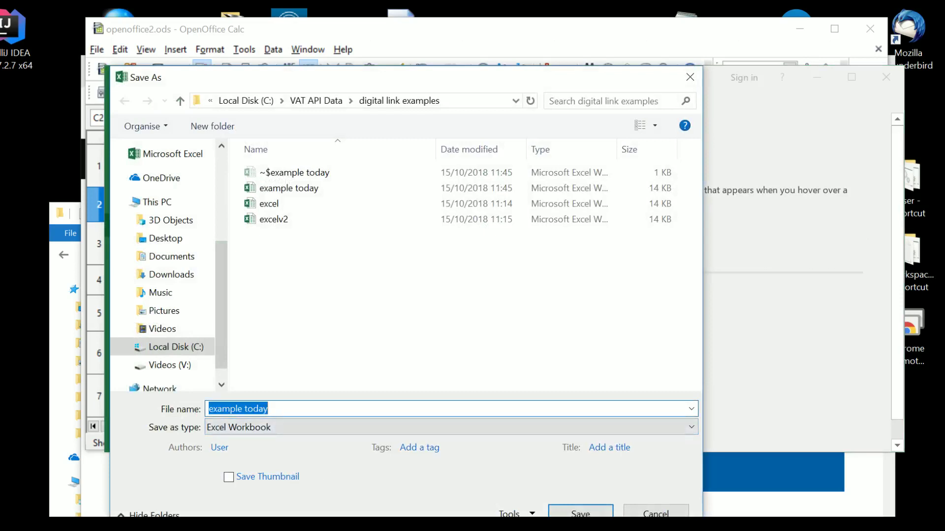
left_click(301, 413)
type("csv")
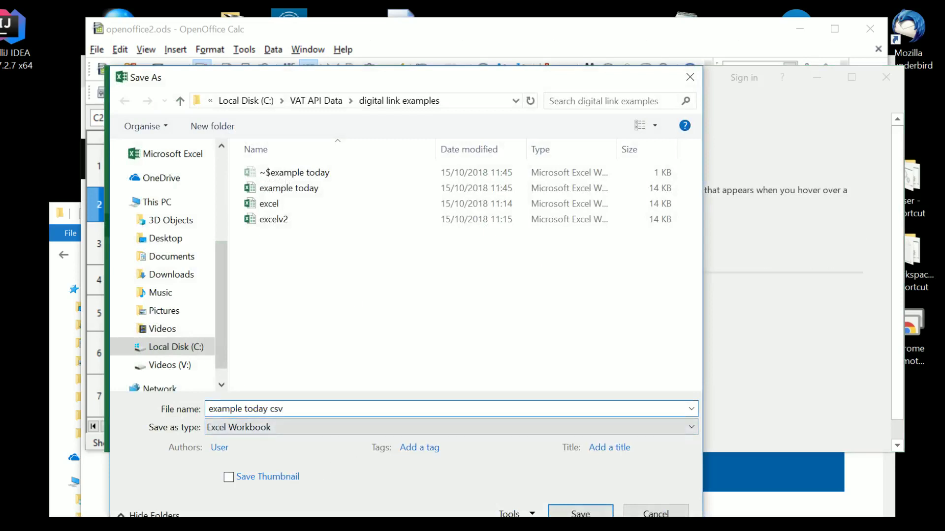
left_click(314, 427)
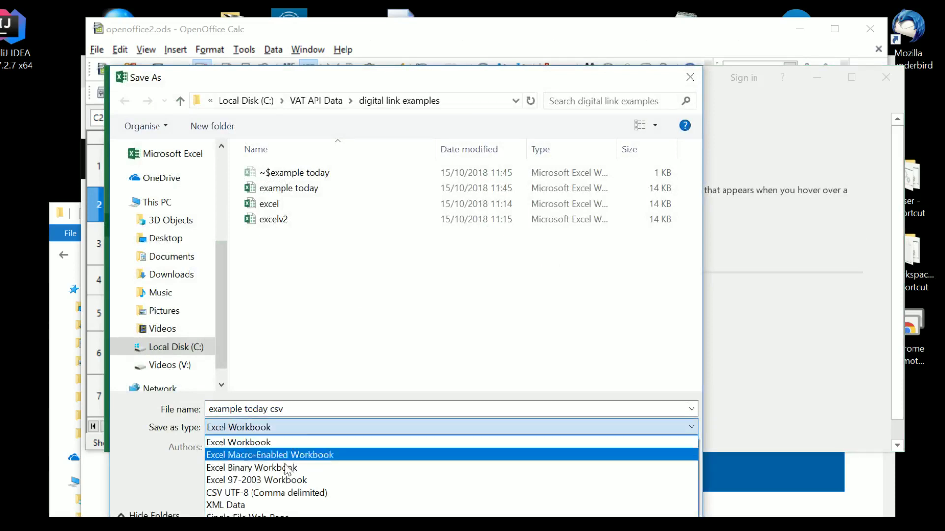
left_click(268, 493)
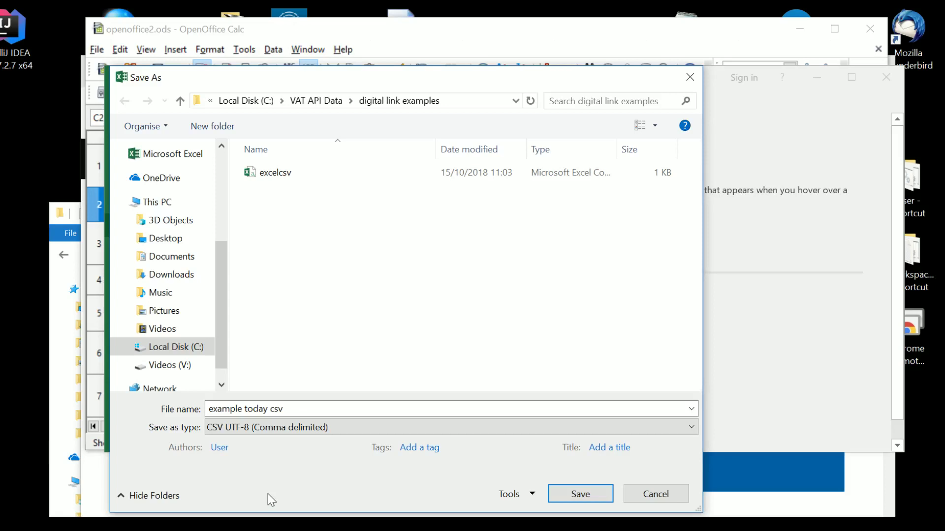
Save the CSV copy, accepting that only the Summary sheet is saved and keeping the CSV format.
left_click(565, 496)
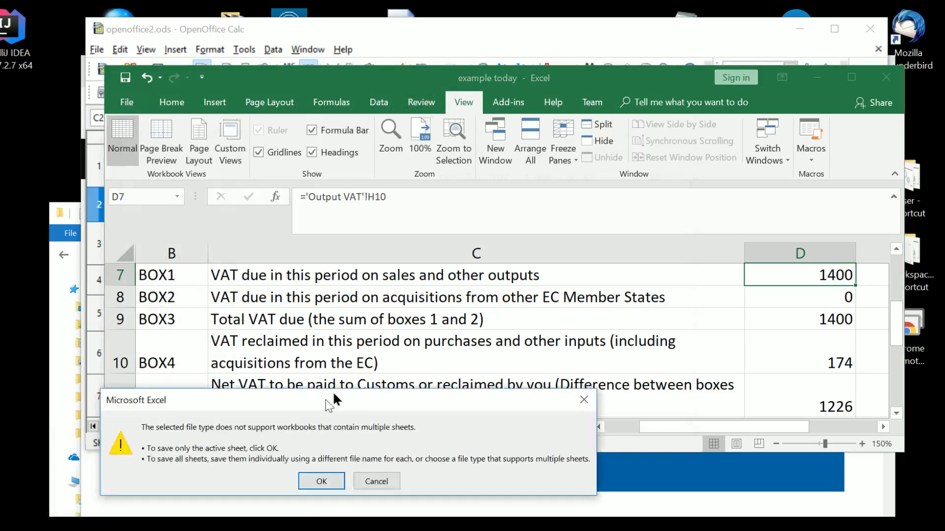
left_click_drag(352, 372, 499, 192)
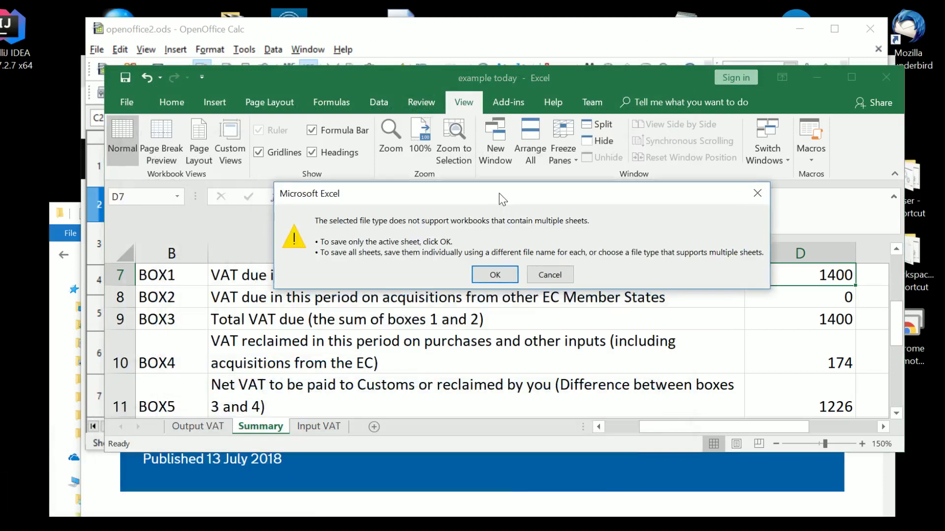
left_click(503, 277)
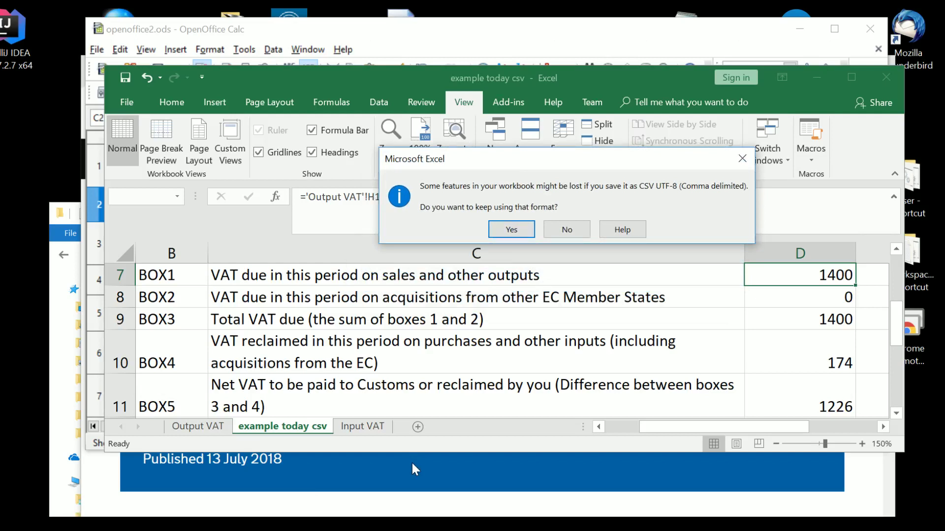
left_click(507, 234)
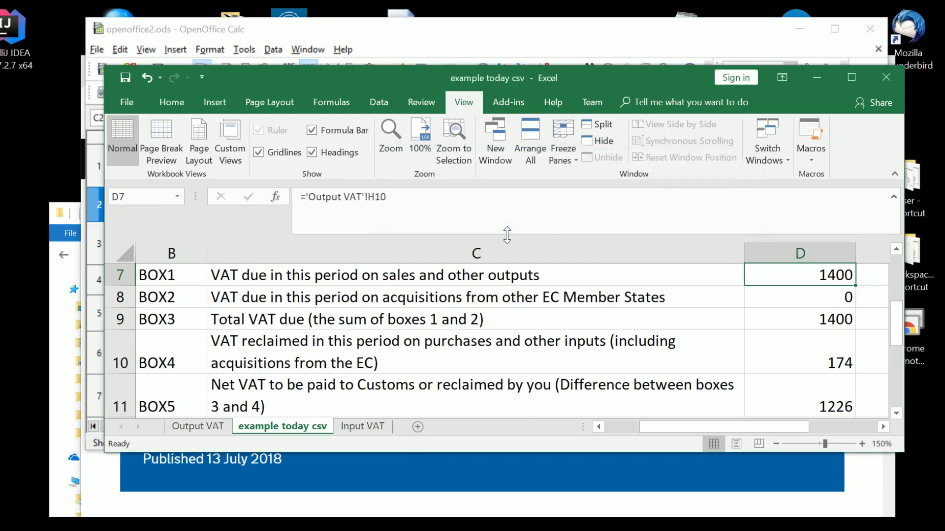
Open example today csv in Notepad from Explorer, check BOX1 is 1400, then close Notepad.
key("alt+Tab")
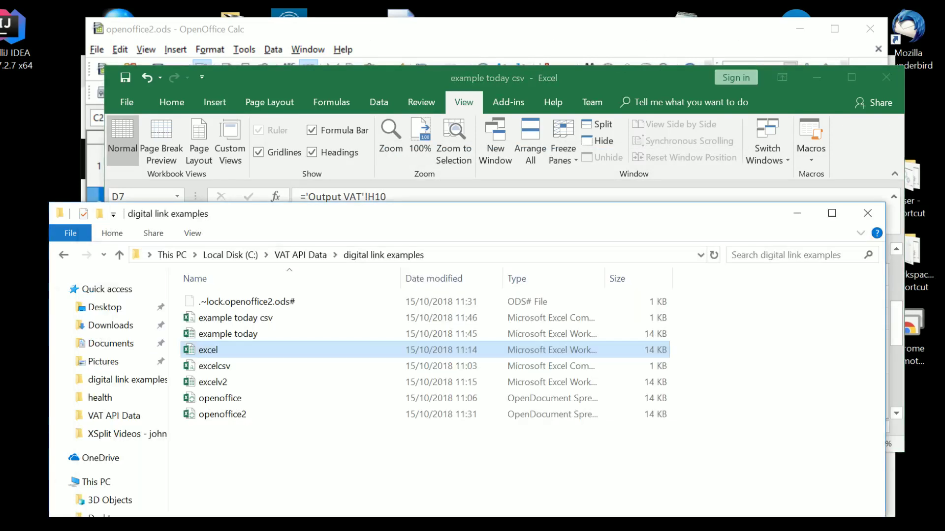
left_click(219, 321)
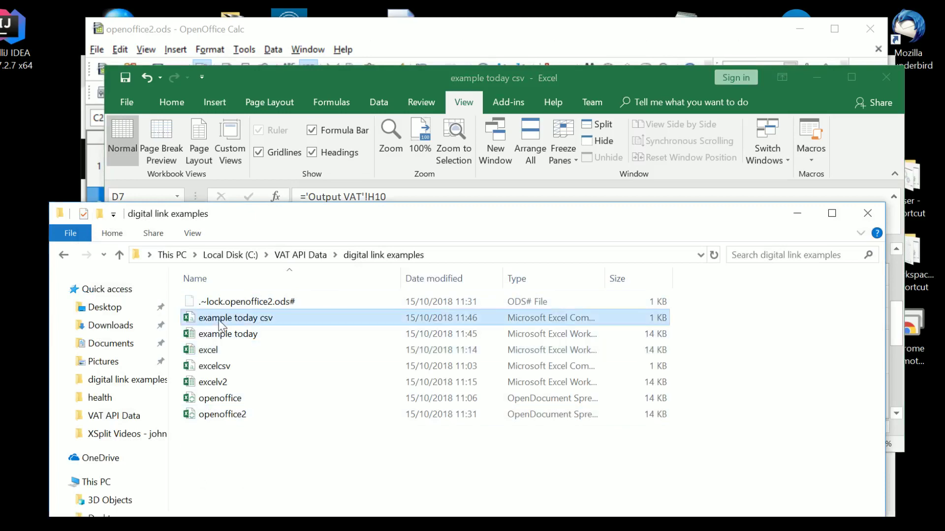
right_click(219, 320)
left_click(258, 365)
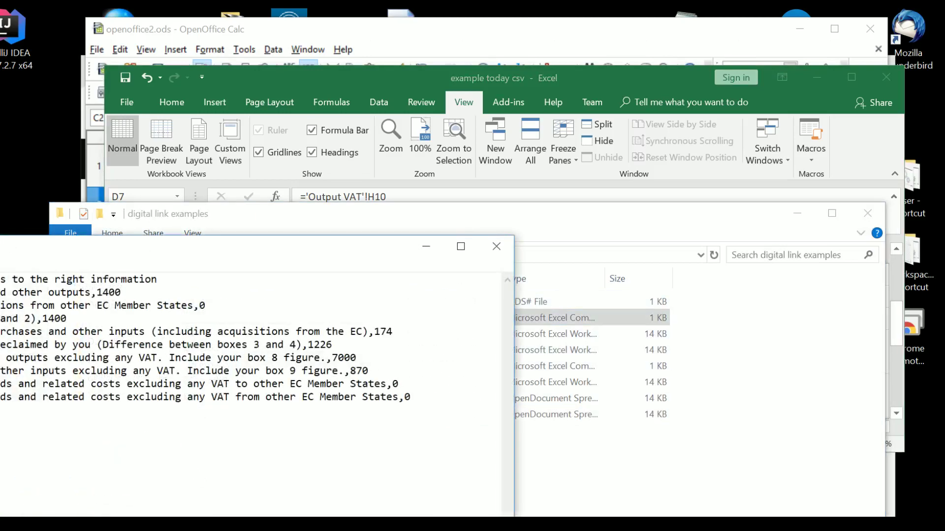
left_click_drag(49, 251, 429, 154)
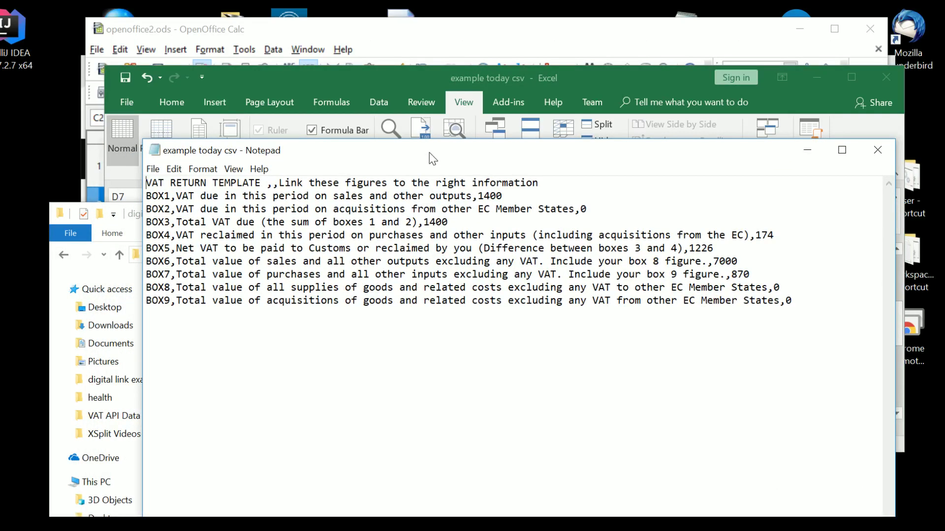
key("Down")
key("End")
left_click(890, 160)
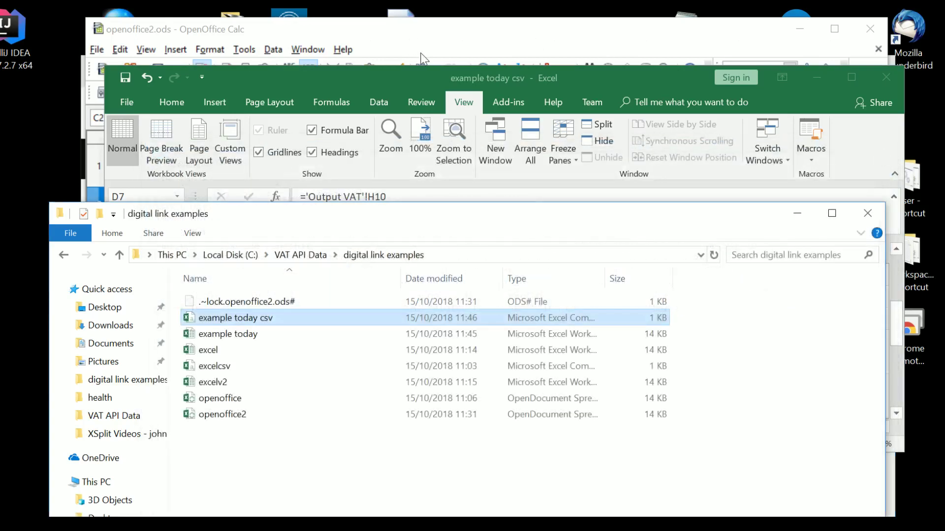
Start Save As for the Calc workbook and choose Text CSV (.csv) as the file type.
left_click(435, 37)
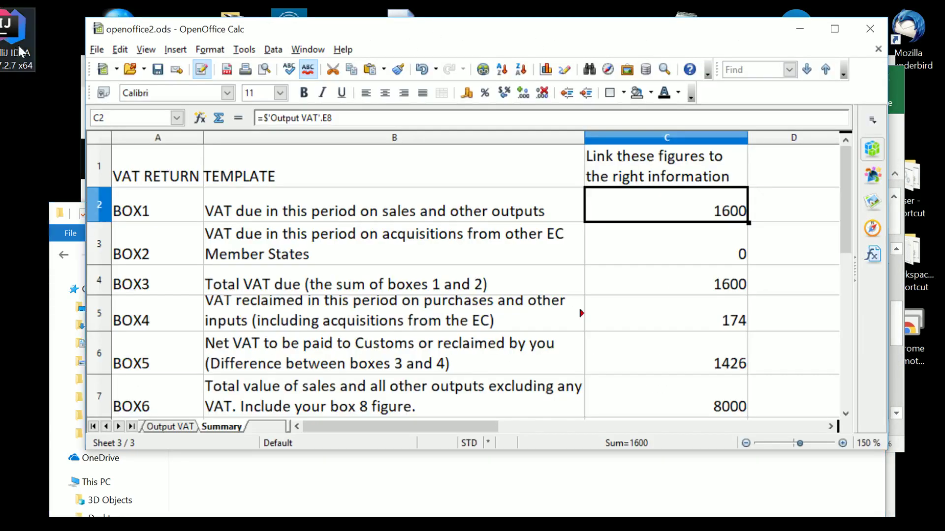
left_click(94, 53)
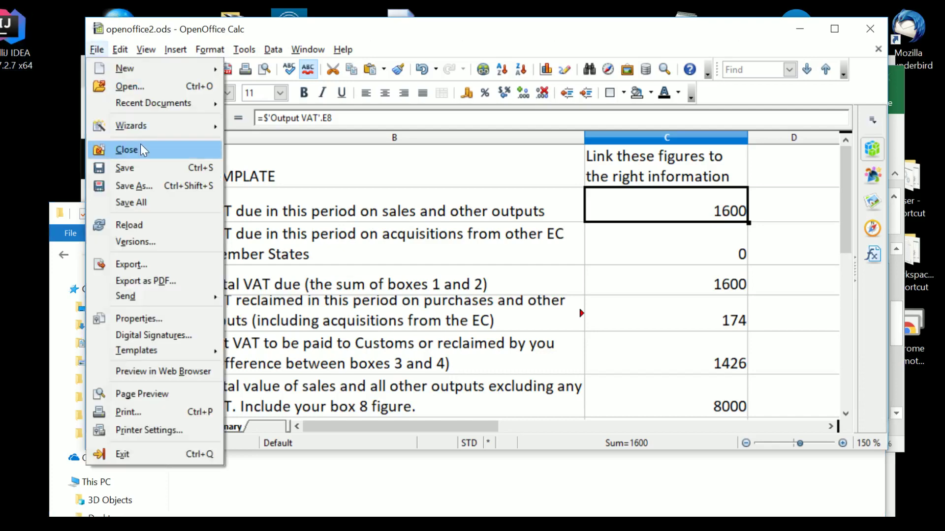
left_click(141, 198)
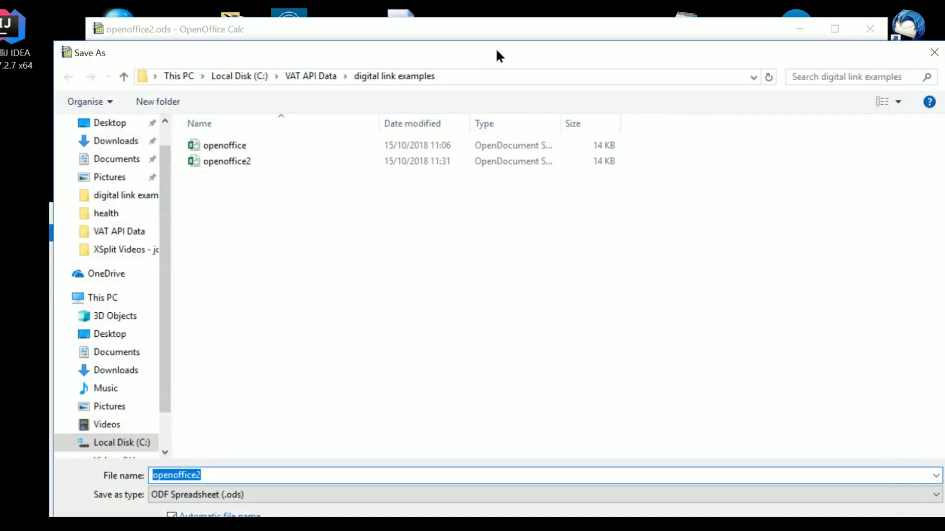
left_click_drag(491, 49, 475, 27)
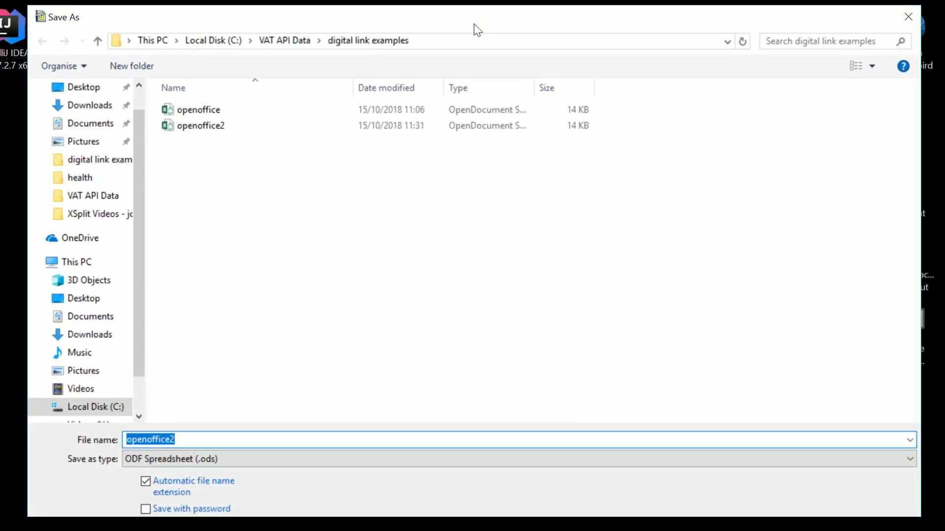
left_click(698, 464)
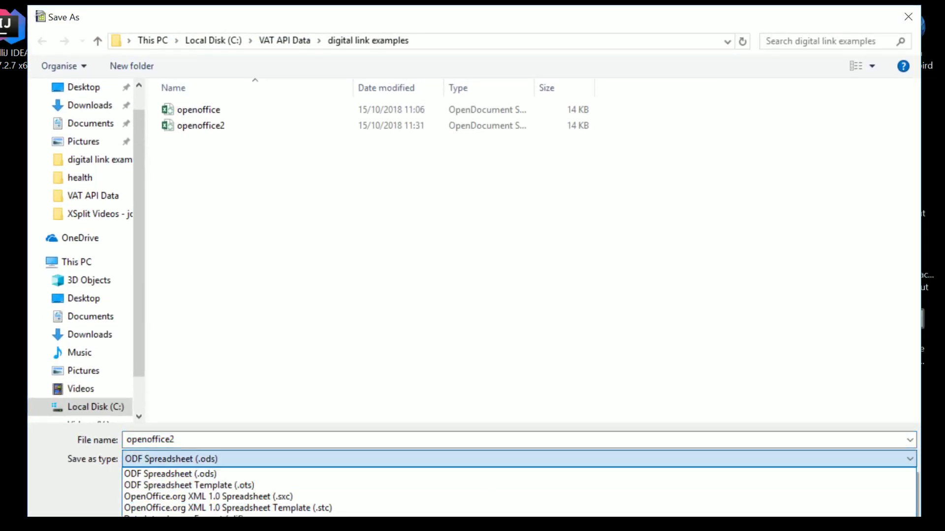
left_click(157, 515)
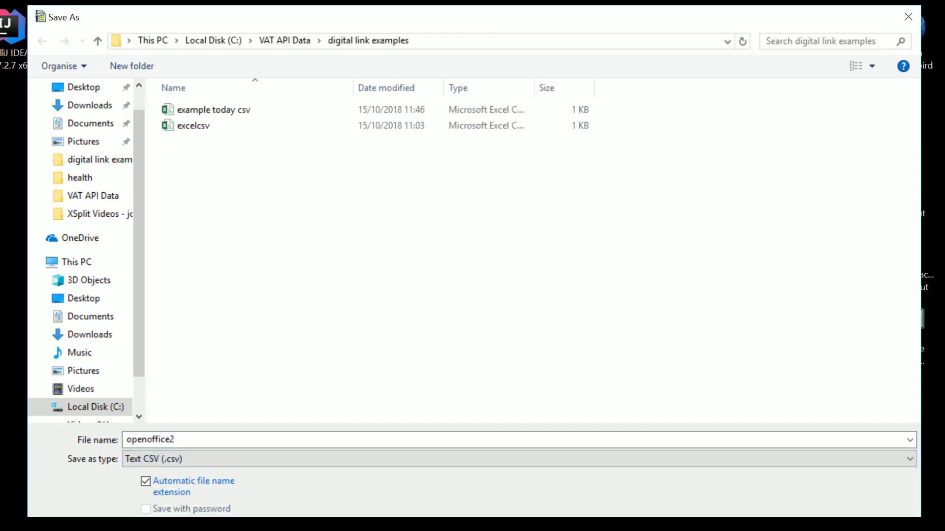
Replace the file name openoffice2 with 'open office csv' and confirm the save.
key("shift+Tab")
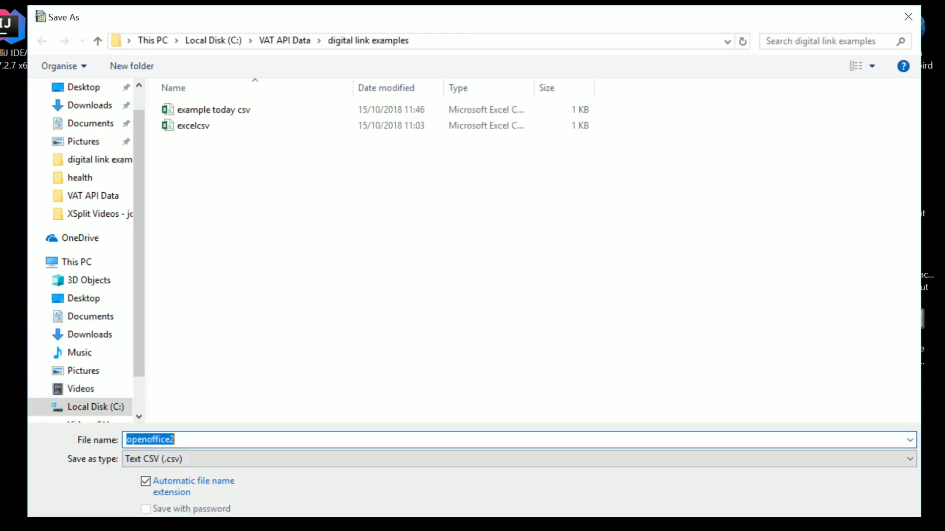
key("BackSpace")
type("open")
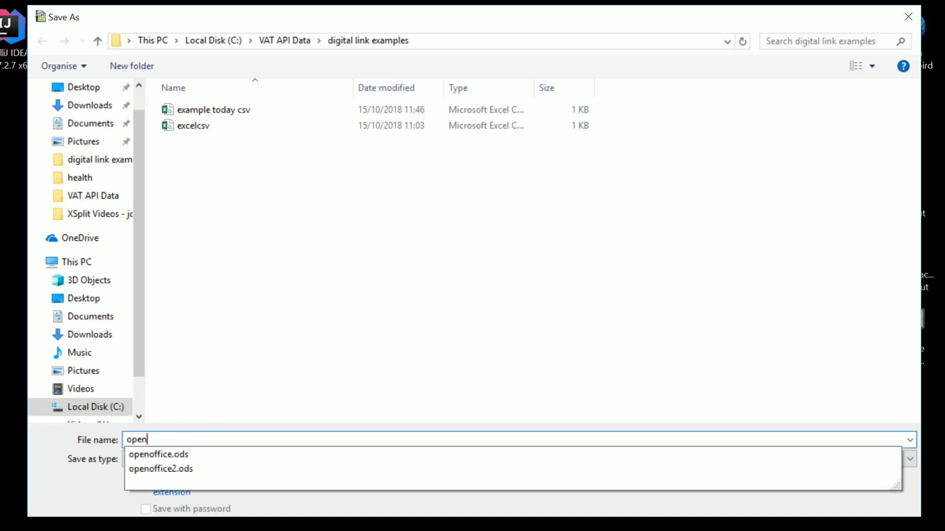
type(" office csv")
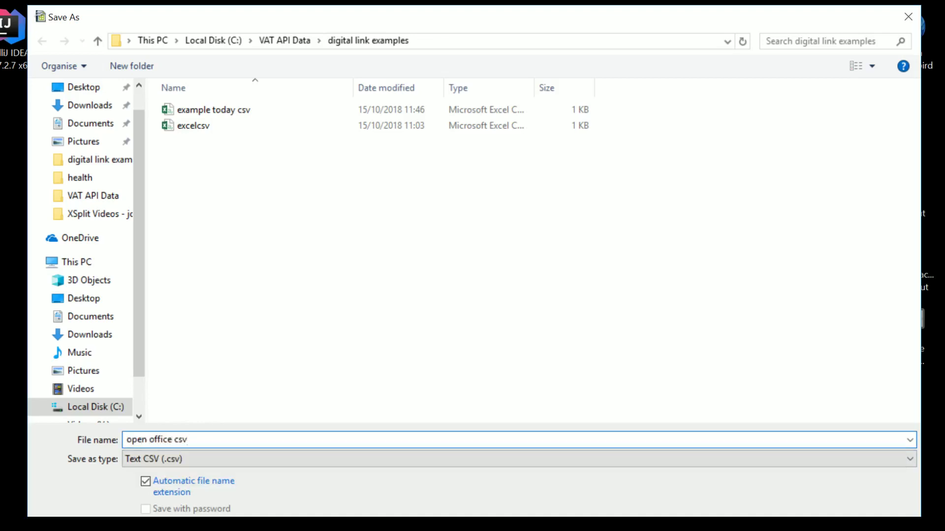
key("Return")
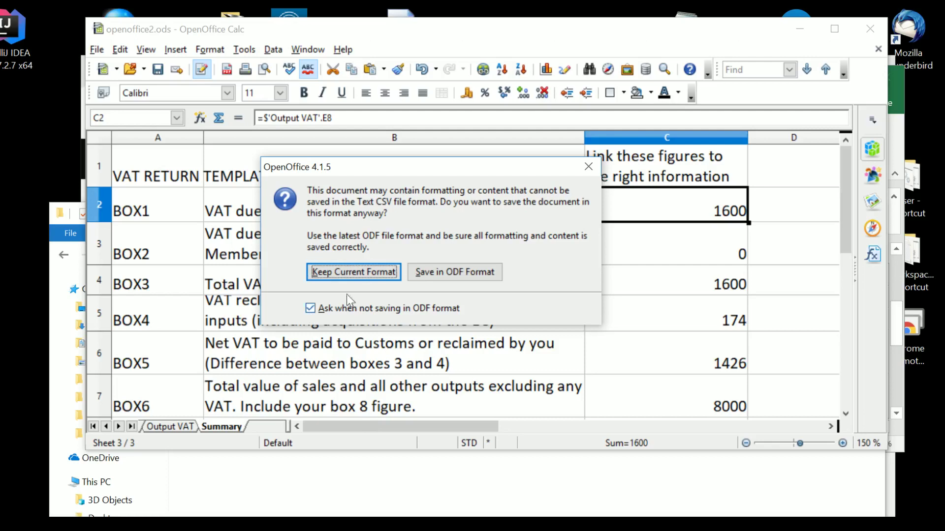
Keep Text CSV format with default export options, saving only the active Summary sheet as 'open office csv'.
left_click(341, 276)
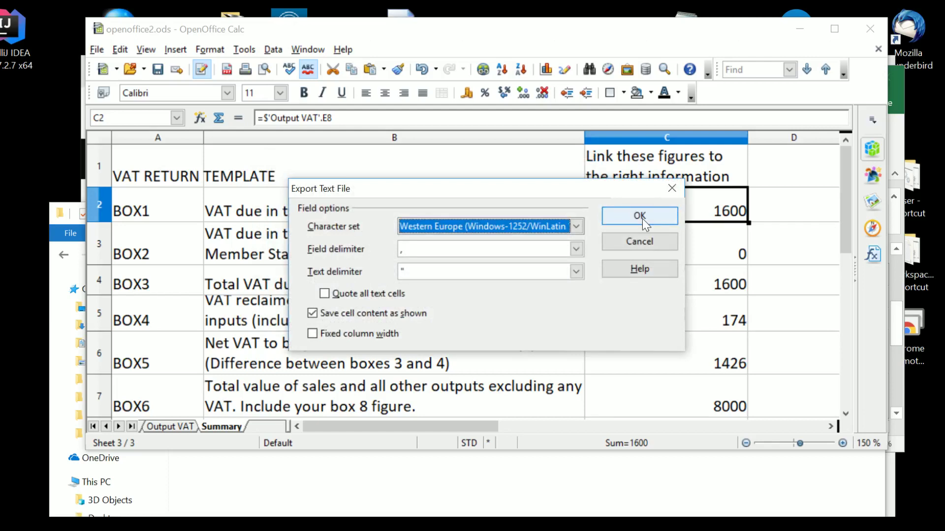
left_click(642, 217)
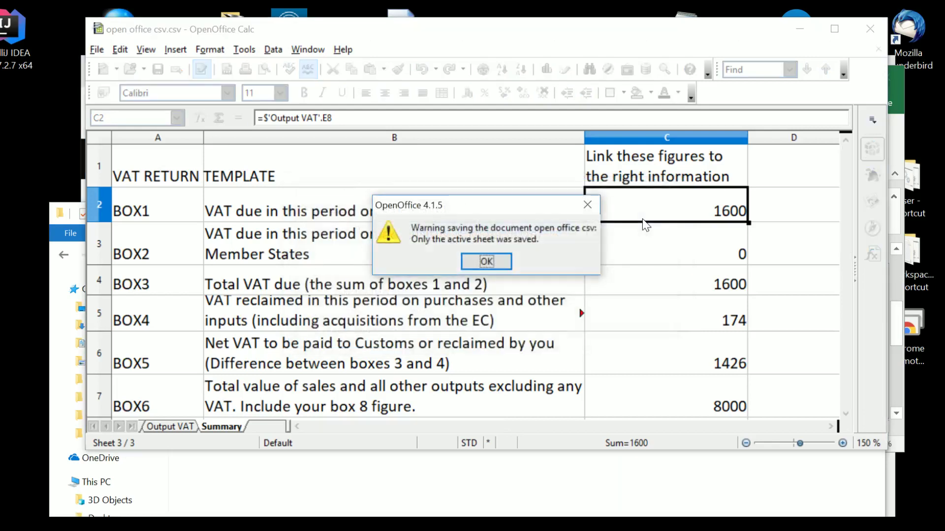
left_click(483, 261)
key("alt+Tab")
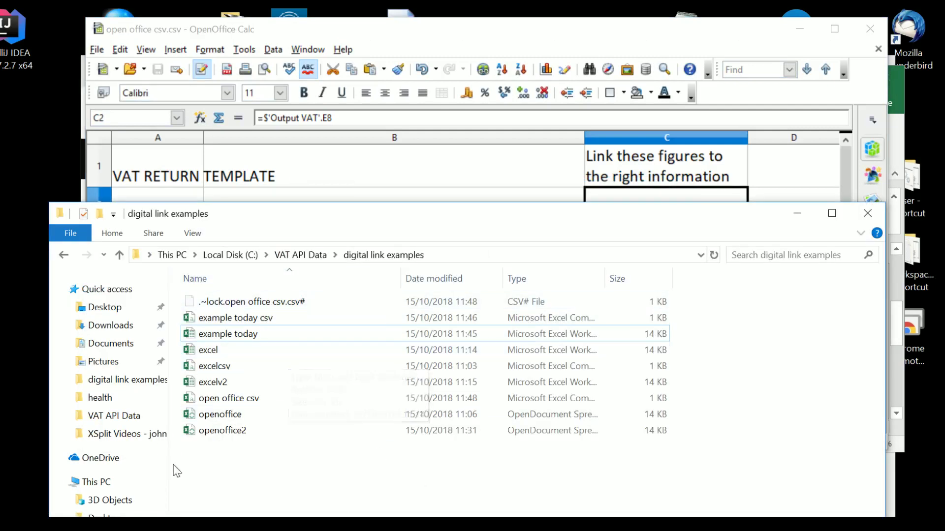
Edit 'open office csv' in Notepad, select the BOX1 value 1600, then go back to VAT Notice 700/22.
right_click(229, 399)
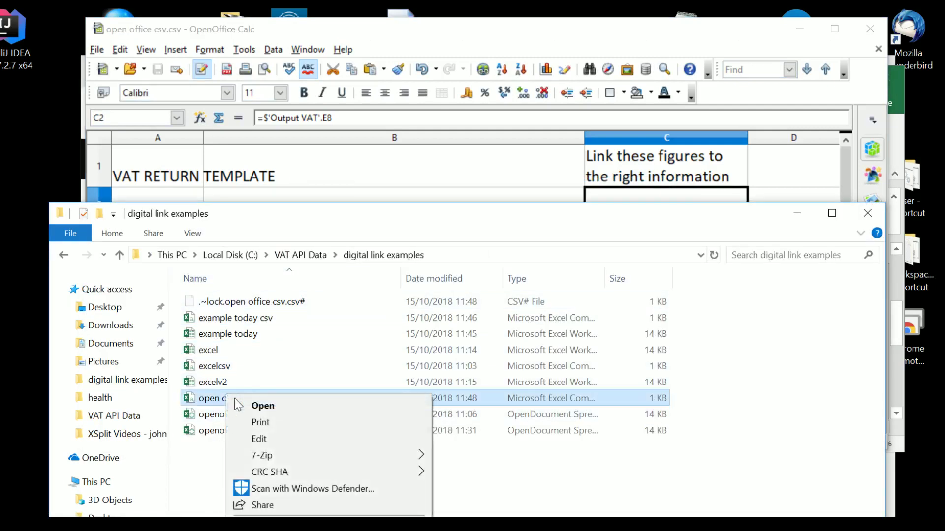
left_click(259, 439)
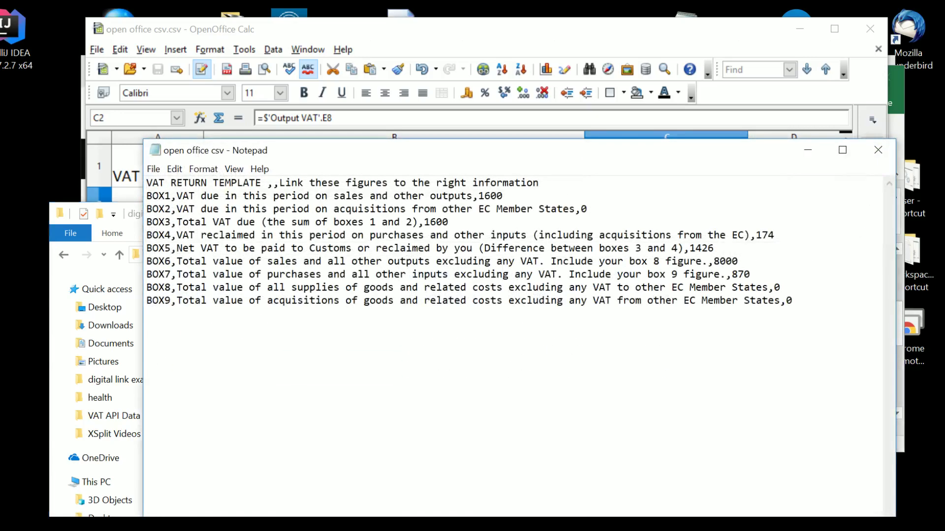
key("shift+ctrl+Left")
key("shift+ctrl+Left")
key("shift+ctrl+Right")
key("Right")
key("shift+ctrl+Left")
key("alt+Tab")
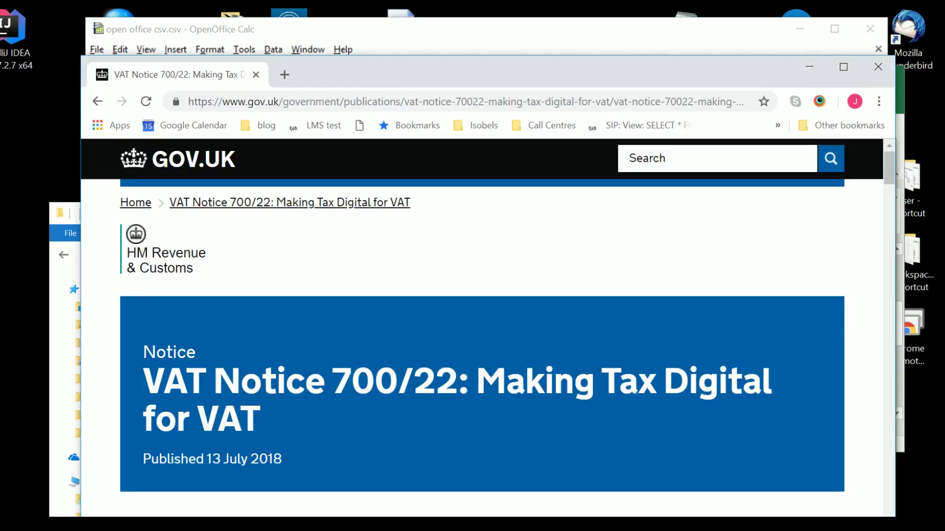